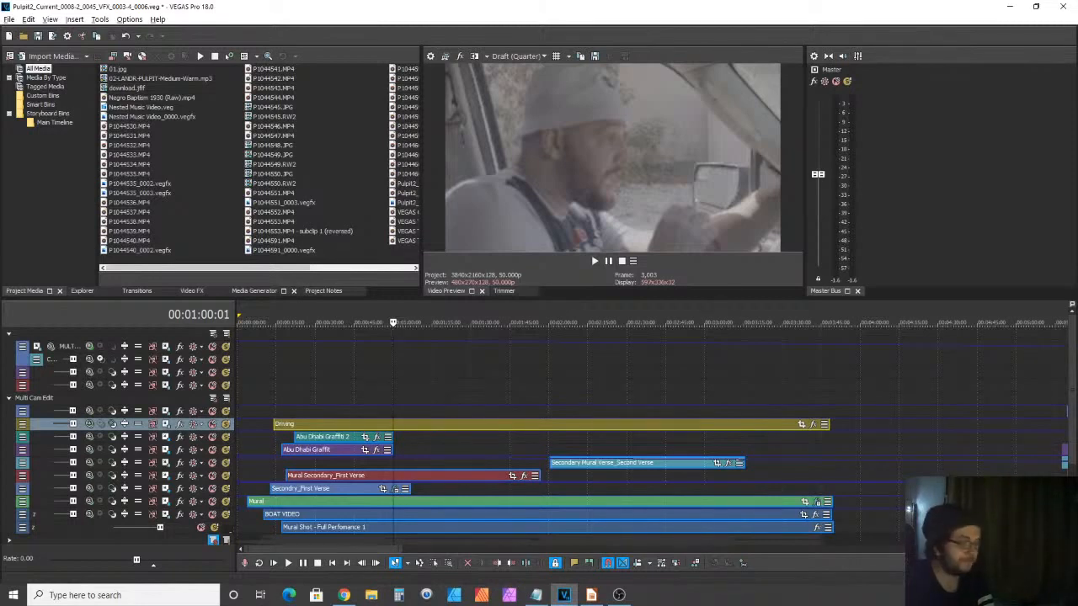
Review the QUESTIONS TO ASK slide in LibreOffice Impress and return to the VEGAS Pro project
{"action": "mouse_move", "coordinate": [594, 595]}
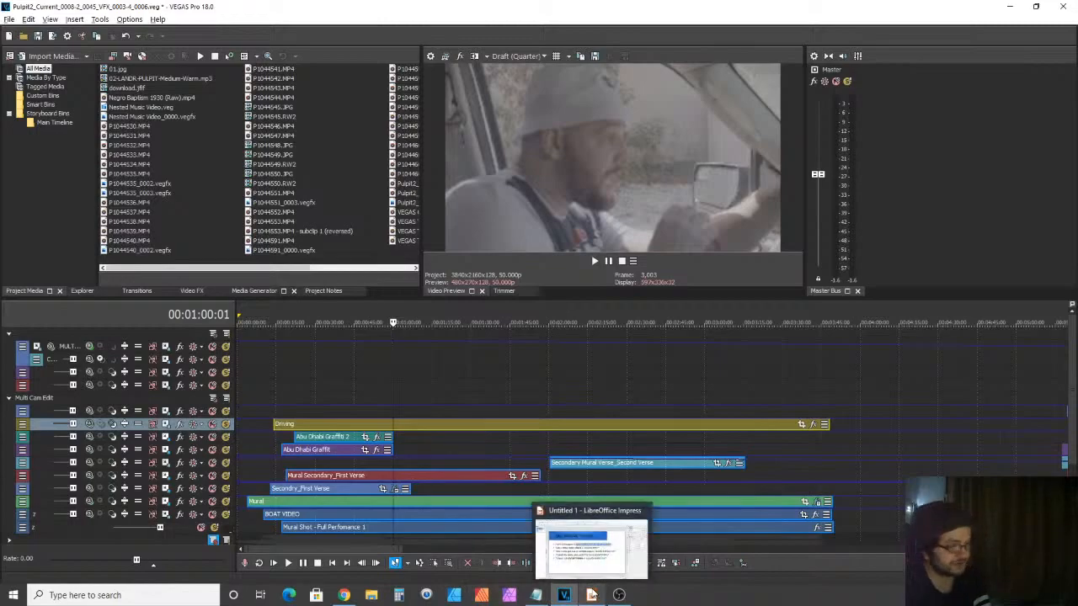
{"action": "left_click", "coordinate": [594, 595]}
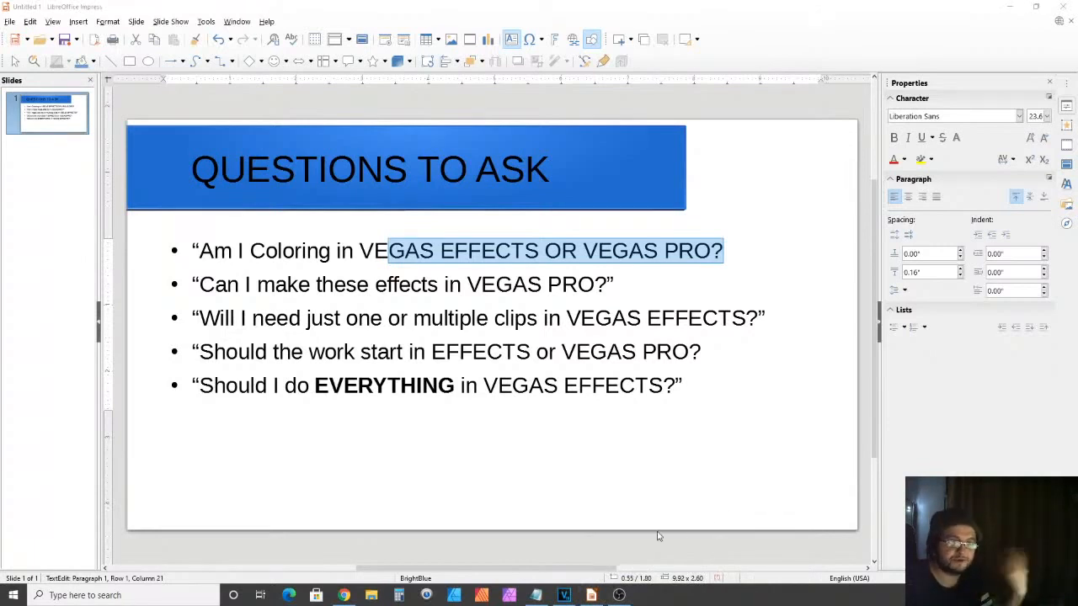
{"action": "left_click", "coordinate": [564, 596]}
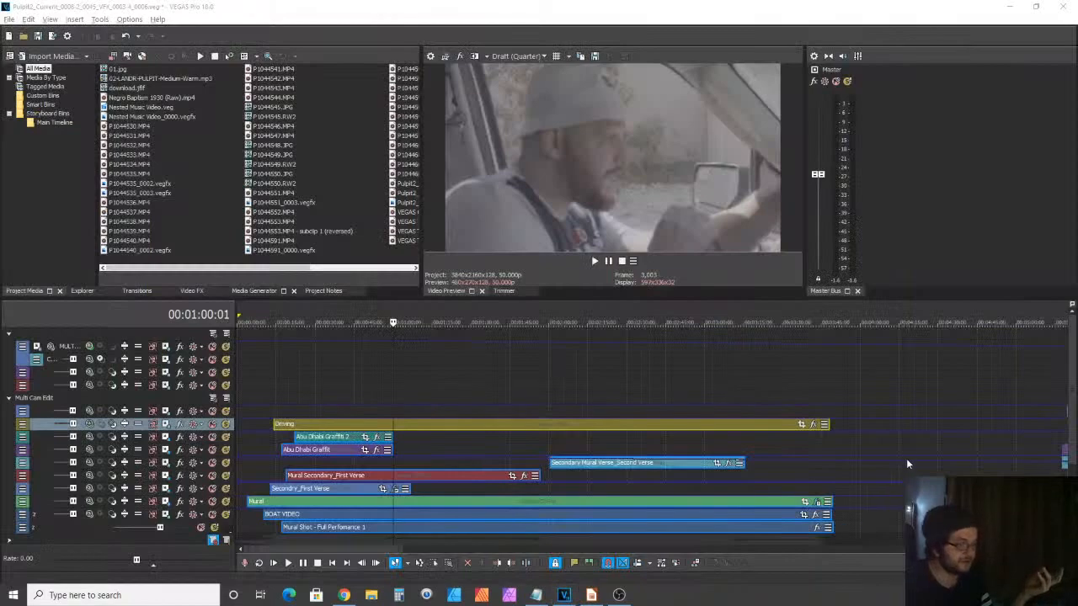
Examine the clip groups along the timeline, from the full source clips to the cut multicam sections near 00:05:22 and 00:11:16
{"action": "scroll", "coordinate": [915, 403], "scroll_direction": "down", "scroll_amount": 5}
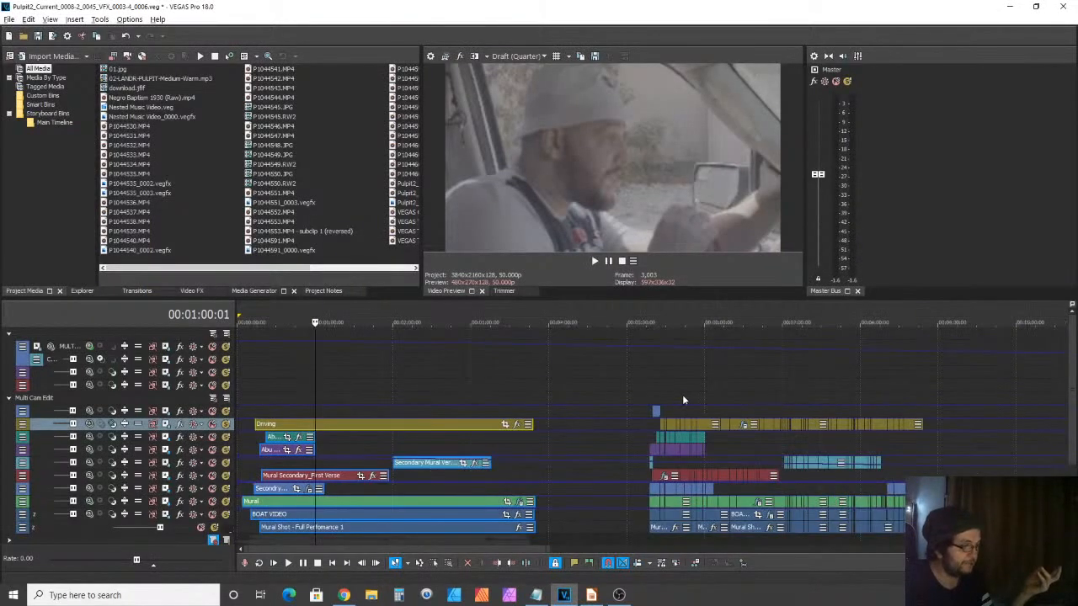
{"action": "left_click", "coordinate": [659, 389]}
{"action": "scroll", "coordinate": [659, 389], "scroll_direction": "up", "scroll_amount": 7}
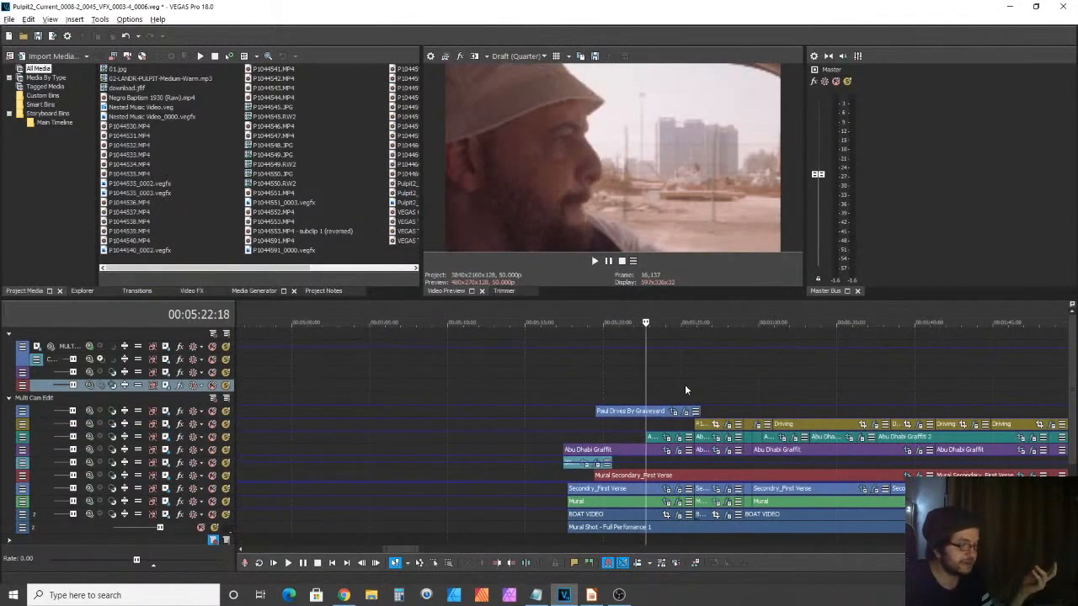
{"action": "scroll", "coordinate": [685, 390], "scroll_direction": "down", "scroll_amount": 6}
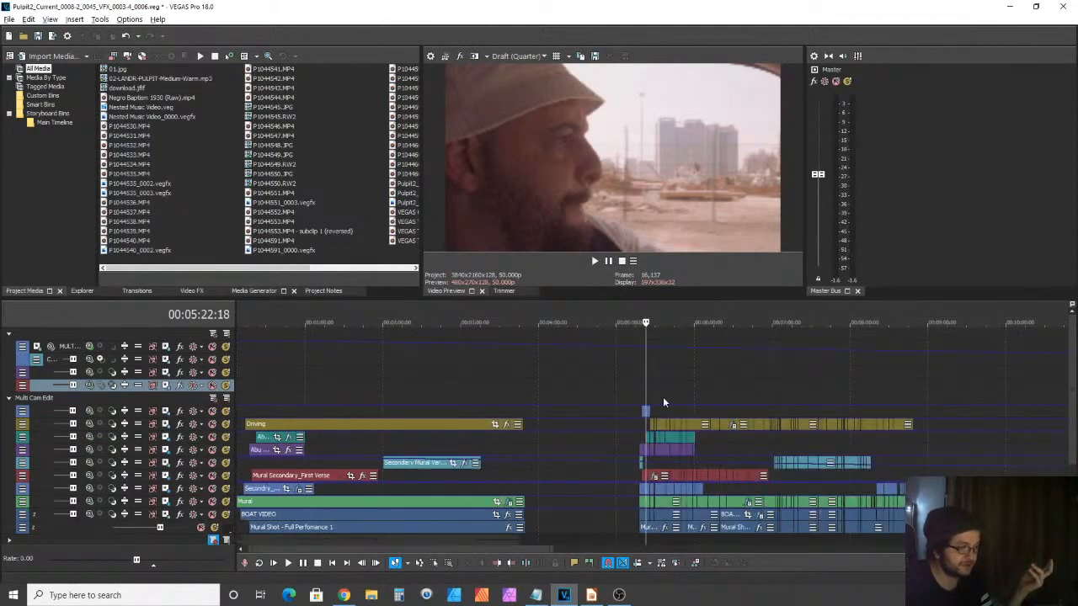
{"action": "scroll", "coordinate": [698, 387], "scroll_direction": "down", "scroll_amount": 3}
{"action": "left_click", "coordinate": [679, 377]}
{"action": "scroll", "coordinate": [679, 376], "scroll_direction": "up", "scroll_amount": 6}
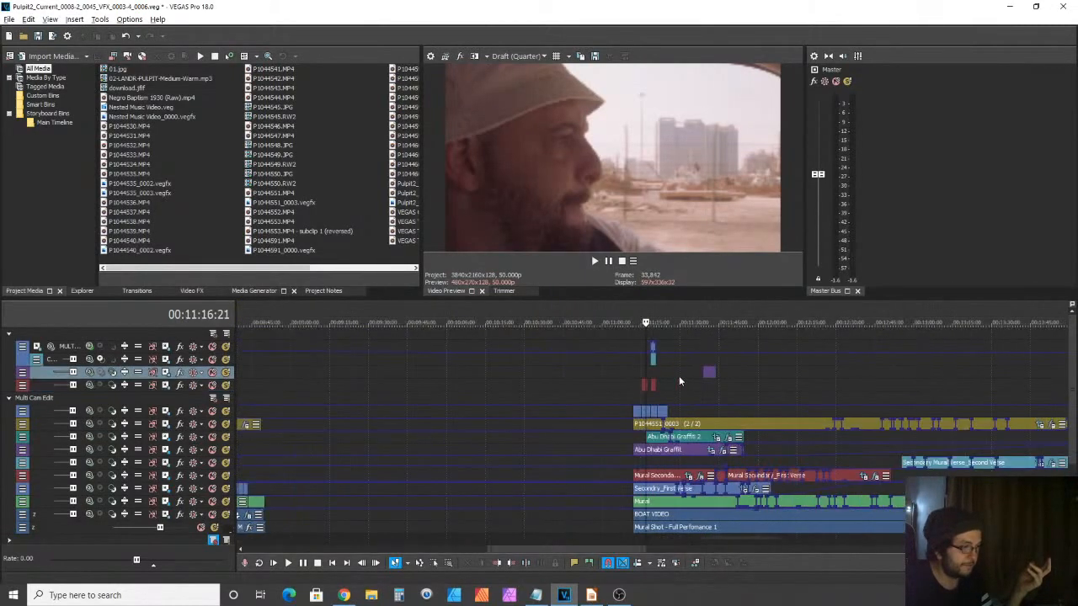
{"action": "scroll", "coordinate": [678, 375], "scroll_direction": "up", "scroll_amount": 5}
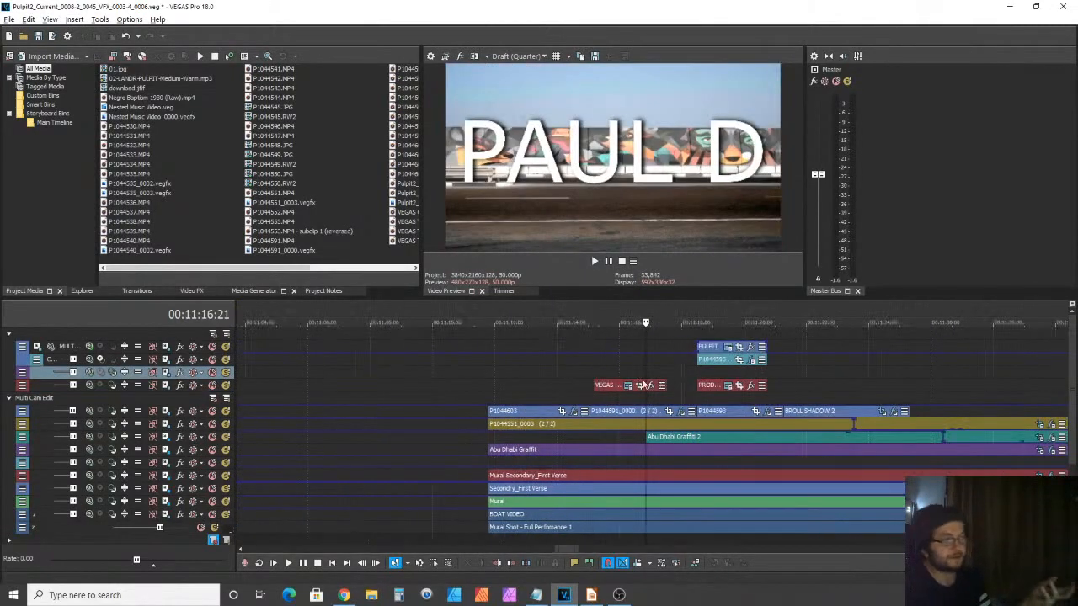
Preview the performer-name title and the PULPIT title, examining the title and video events stacked around 00:11:16 to 00:11:19
{"action": "left_click", "coordinate": [627, 373]}
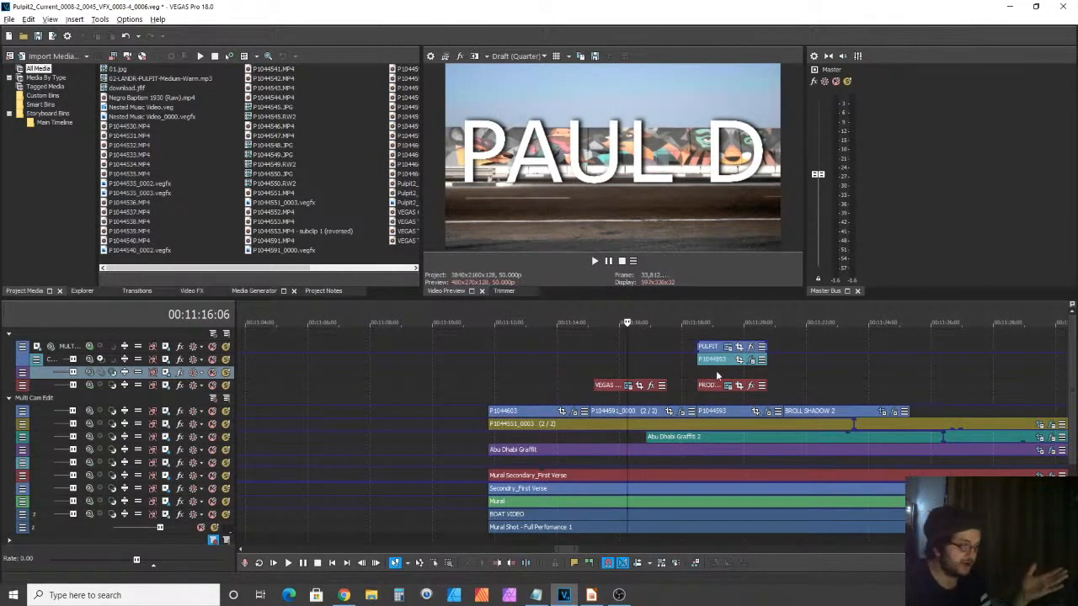
{"action": "scroll", "coordinate": [716, 374], "scroll_direction": "up", "scroll_amount": 2}
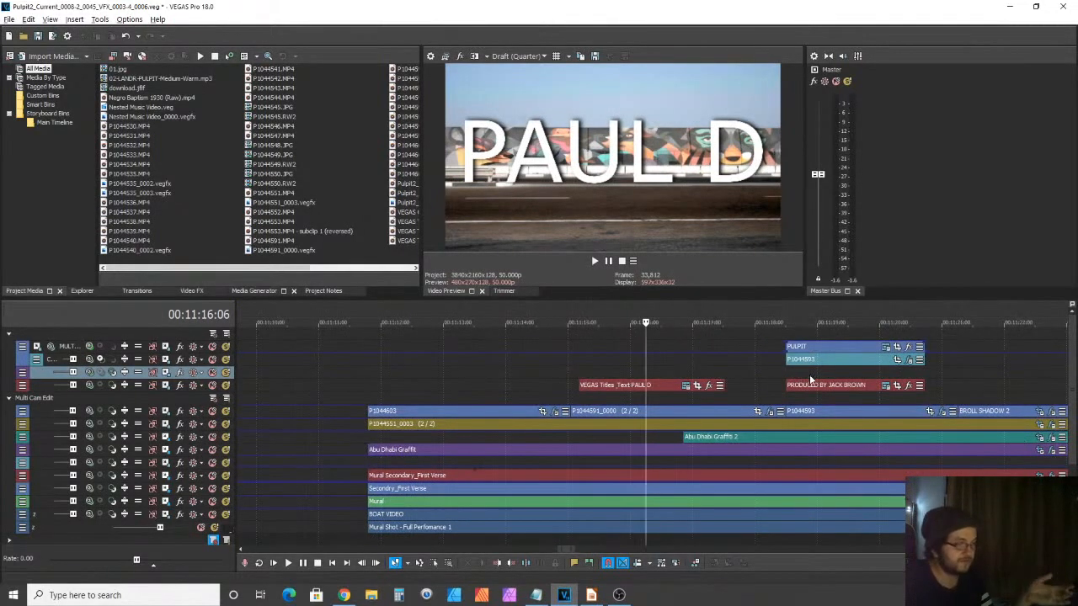
{"action": "left_click", "coordinate": [810, 380]}
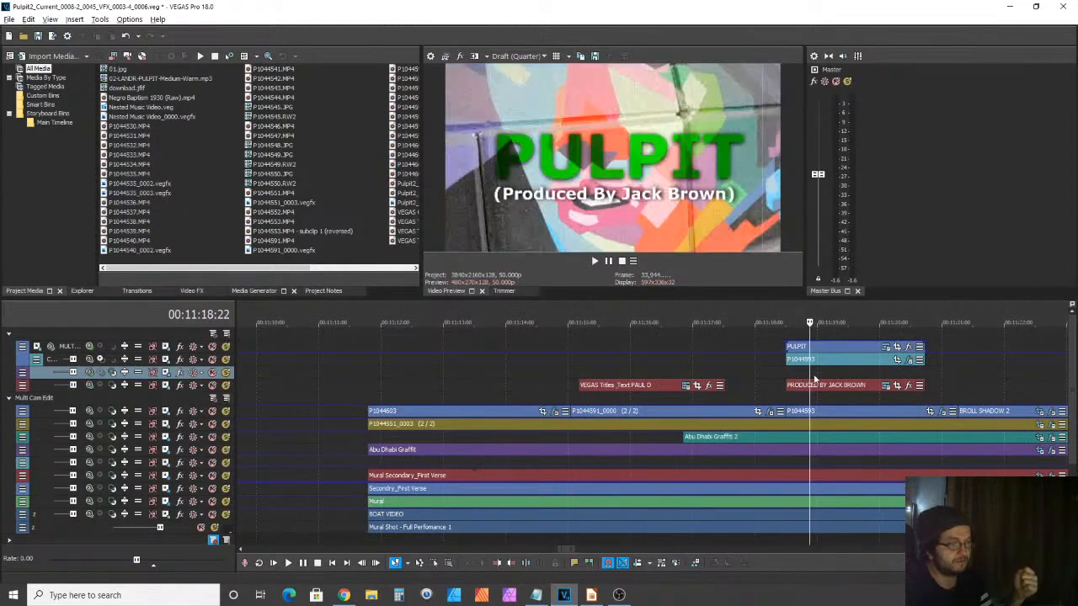
{"action": "scroll", "coordinate": [811, 372], "scroll_direction": "up", "scroll_amount": 1}
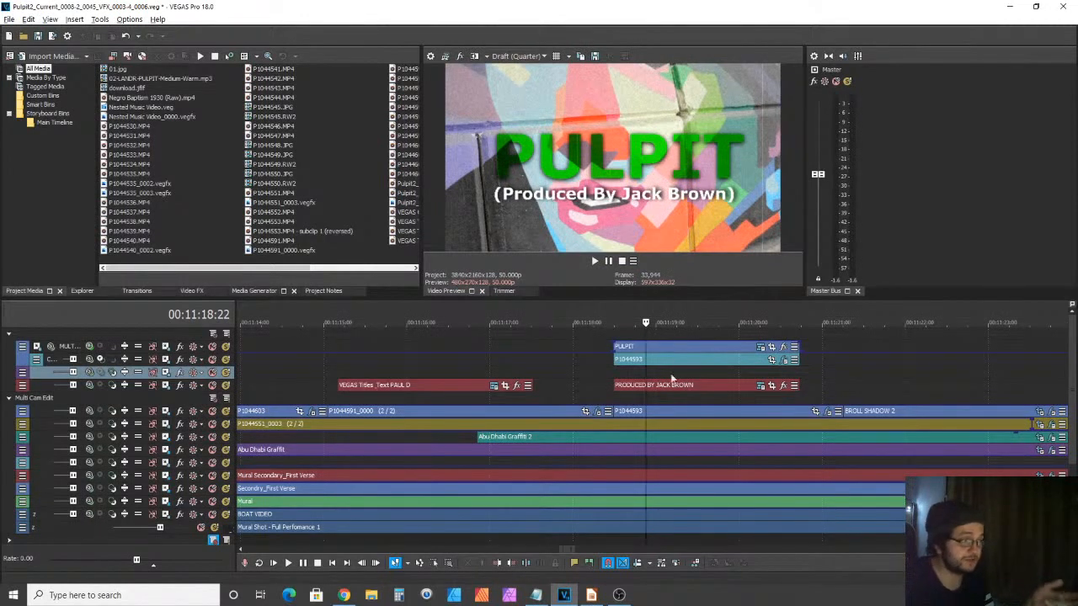
{"action": "scroll", "coordinate": [653, 407], "scroll_direction": "down", "scroll_amount": 2}
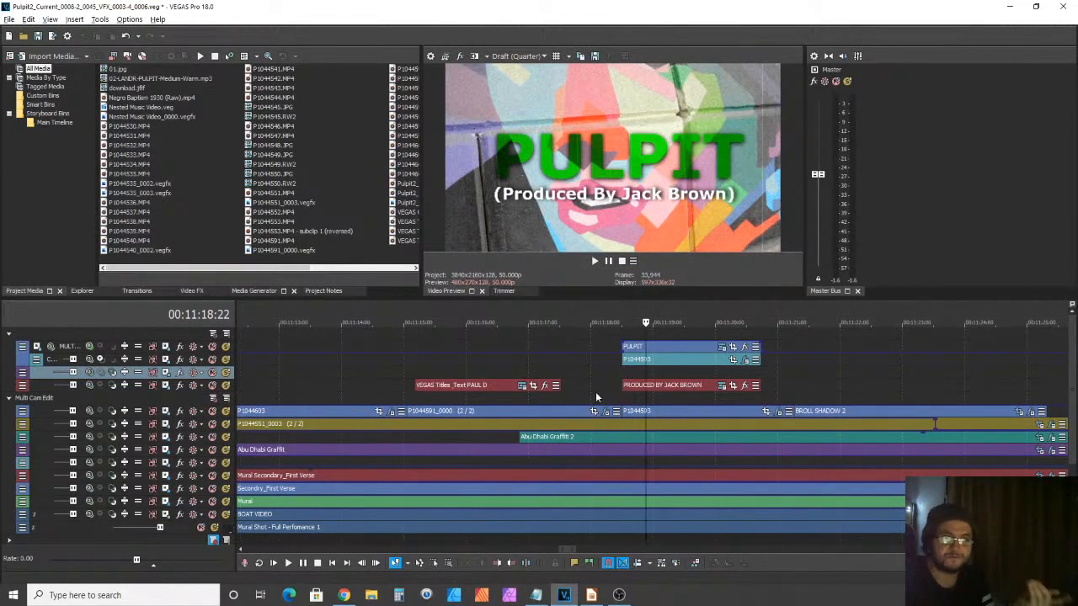
{"action": "scroll", "coordinate": [613, 374], "scroll_direction": "down", "scroll_amount": 1}
{"action": "scroll", "coordinate": [707, 391], "scroll_direction": "down", "scroll_amount": 1}
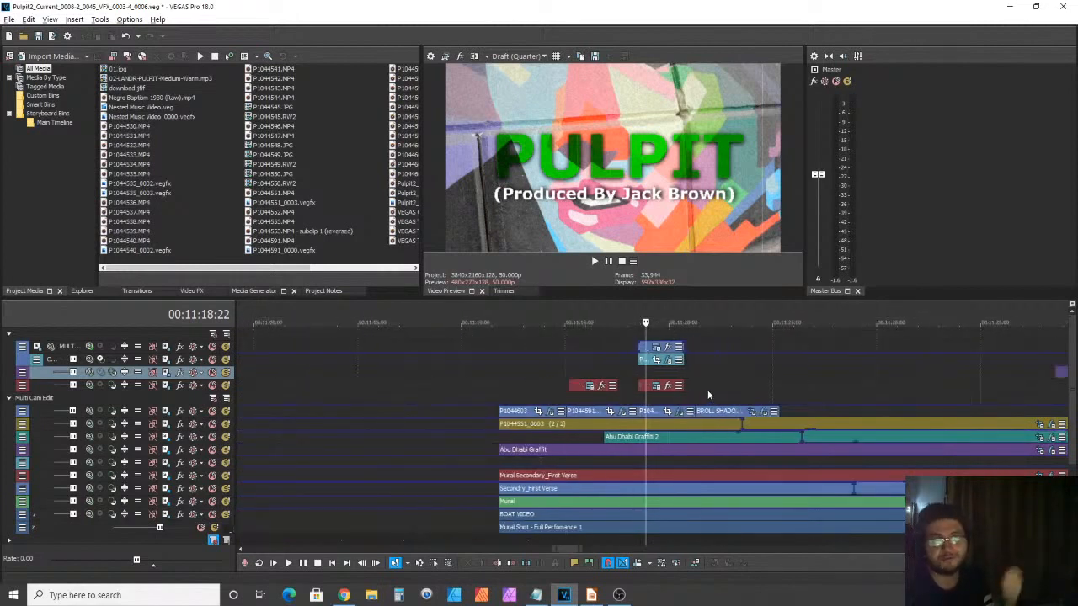
{"action": "scroll", "coordinate": [707, 389], "scroll_direction": "up", "scroll_amount": 1}
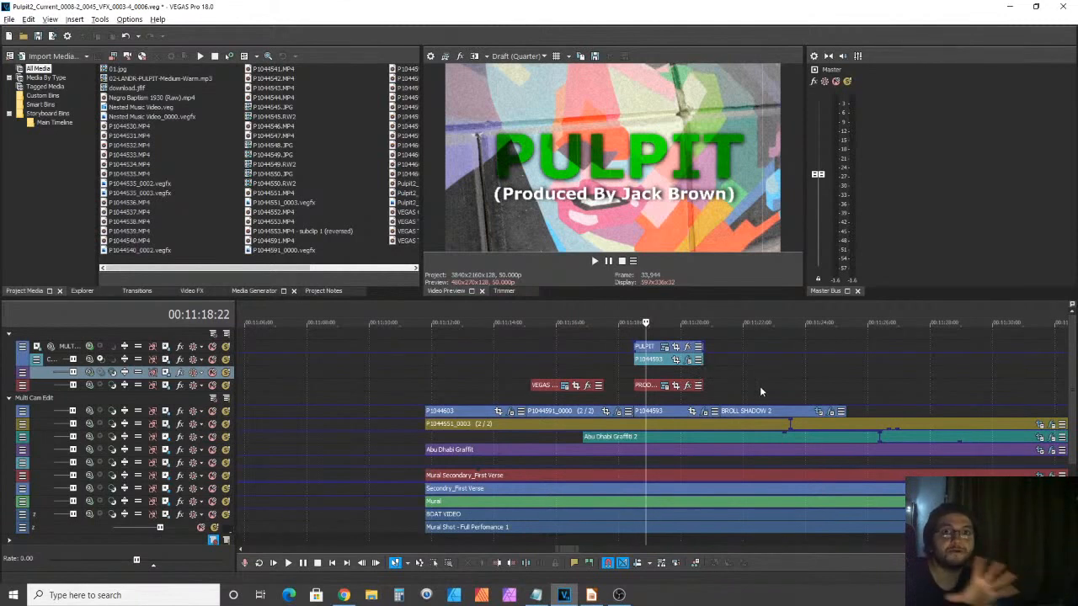
{"action": "scroll", "coordinate": [800, 393], "scroll_direction": "up", "scroll_amount": 4}
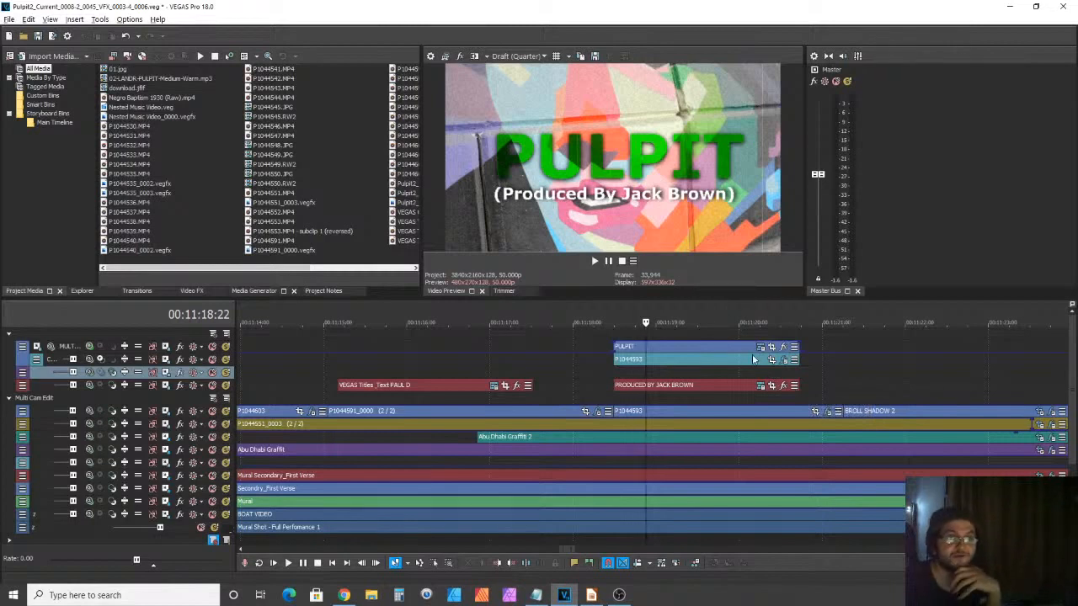
{"action": "left_click", "coordinate": [695, 372]}
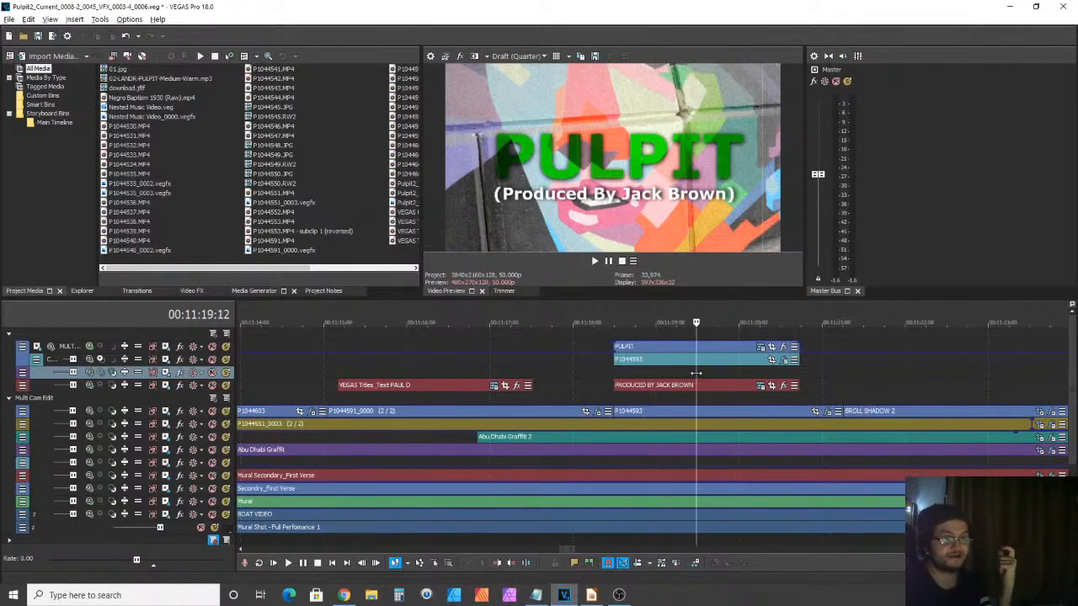
{"action": "scroll", "coordinate": [721, 398], "scroll_direction": "up", "scroll_amount": 2}
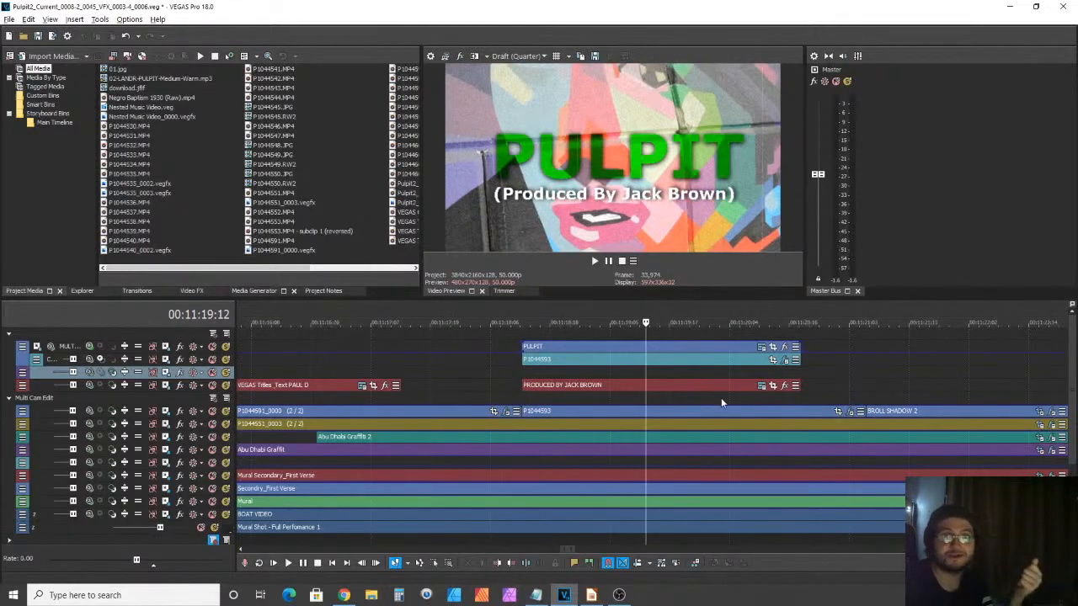
Check the questions slide in LibreOffice Impress, return to VEGAS Pro and preview the BROLL SHADOW 2 clip
{"action": "left_click", "coordinate": [590, 596]}
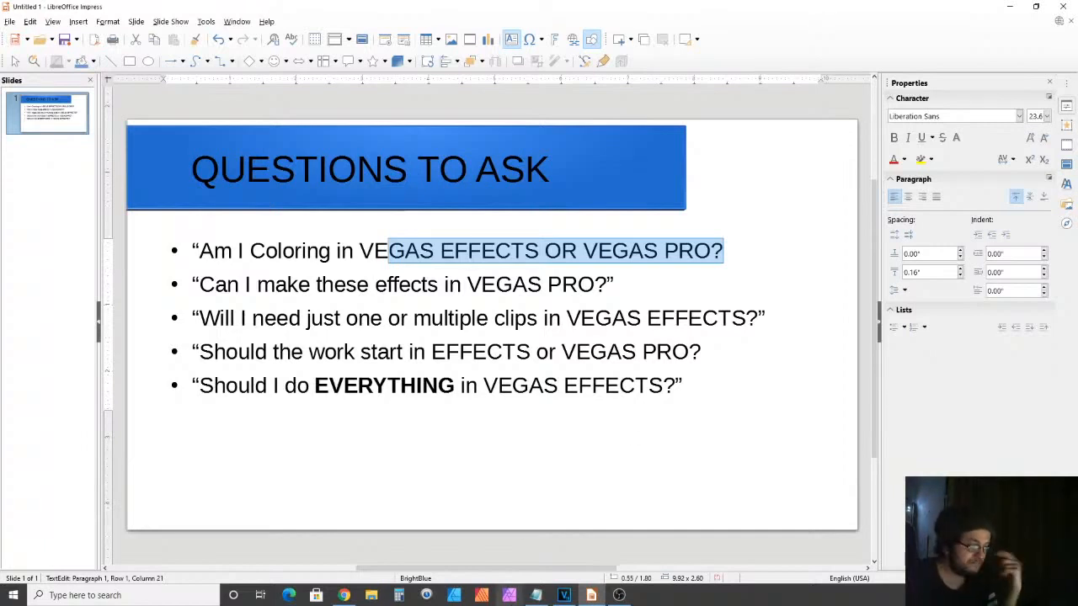
{"action": "left_click", "coordinate": [564, 595]}
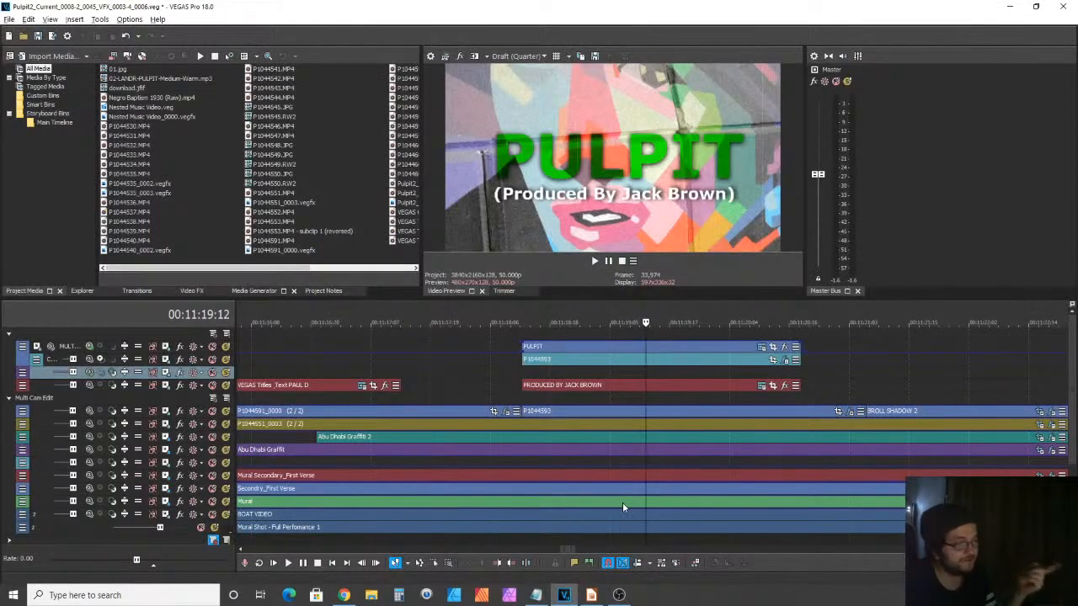
{"action": "scroll", "coordinate": [622, 501], "scroll_direction": "down", "scroll_amount": 5}
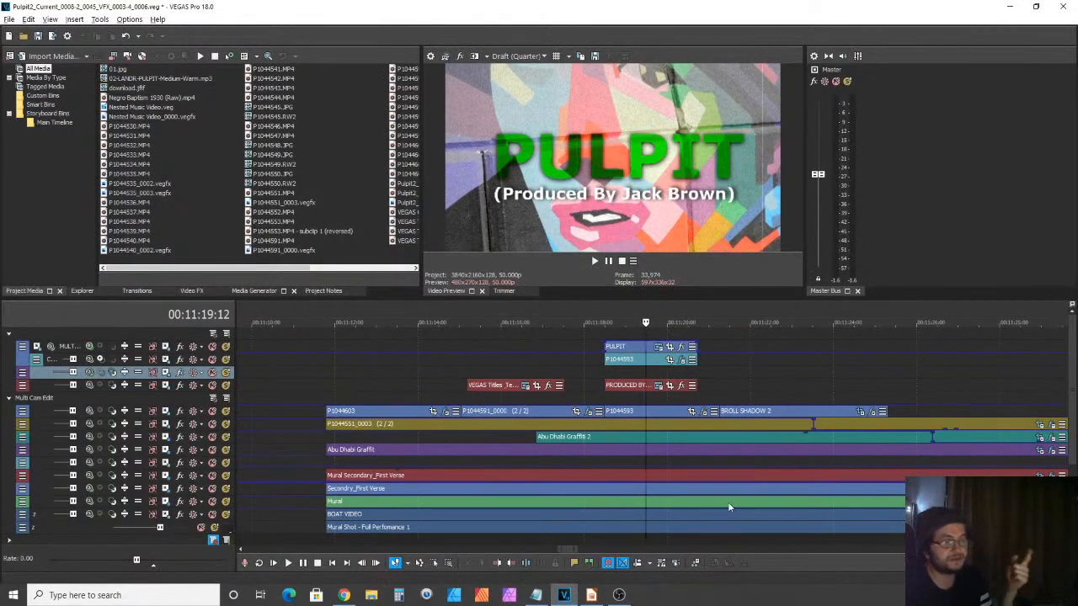
{"action": "scroll", "coordinate": [764, 505], "scroll_direction": "down", "scroll_amount": 1}
{"action": "left_click", "coordinate": [766, 412]}
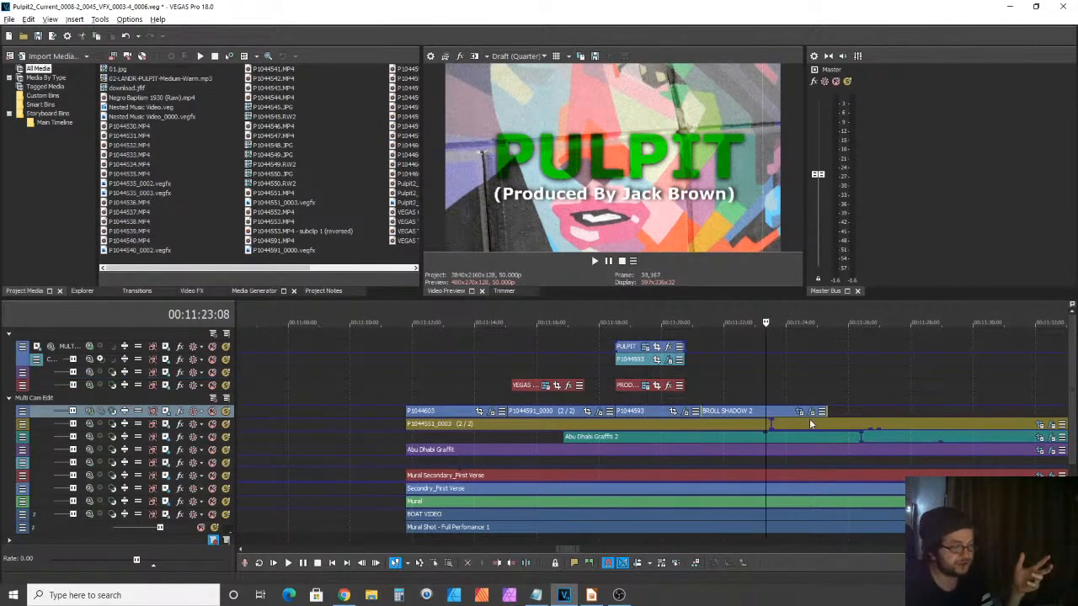
Preview the P1044551_0003 clip near 00:11:25 and look at its Video Event FX, closing the effects window again
{"action": "left_click", "coordinate": [819, 424]}
{"action": "scroll", "coordinate": [818, 425], "scroll_direction": "down", "scroll_amount": 4}
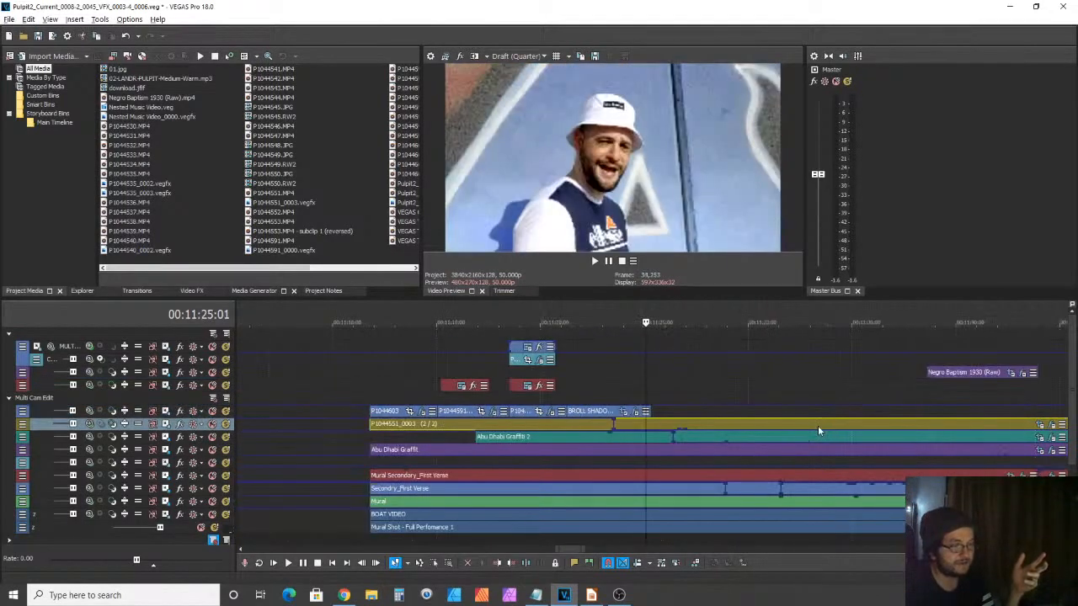
{"action": "scroll", "coordinate": [905, 451], "scroll_direction": "up", "scroll_amount": 3}
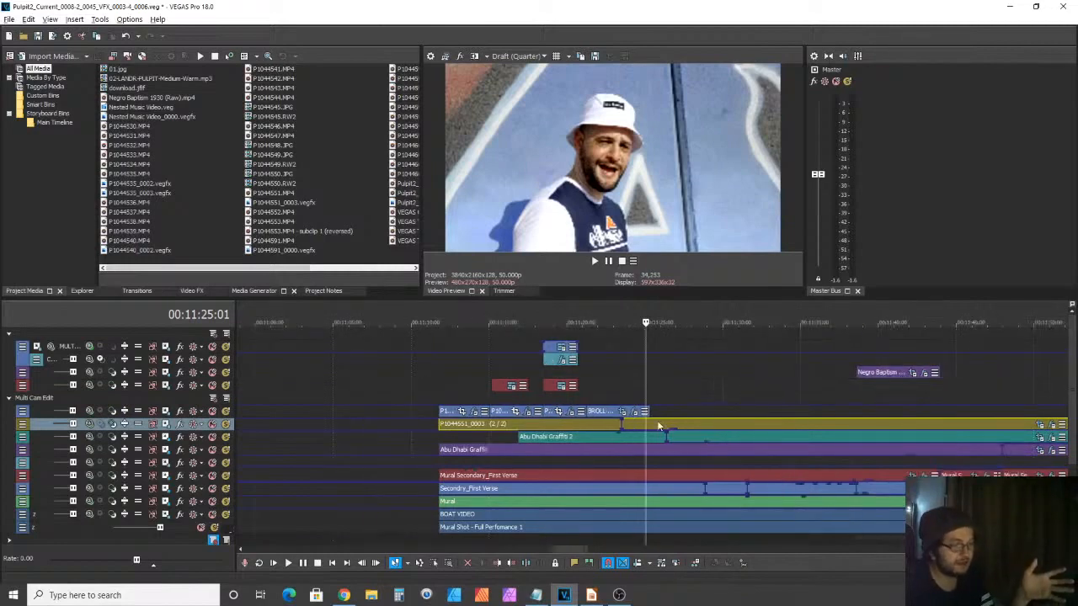
{"action": "right_click", "coordinate": [658, 424]}
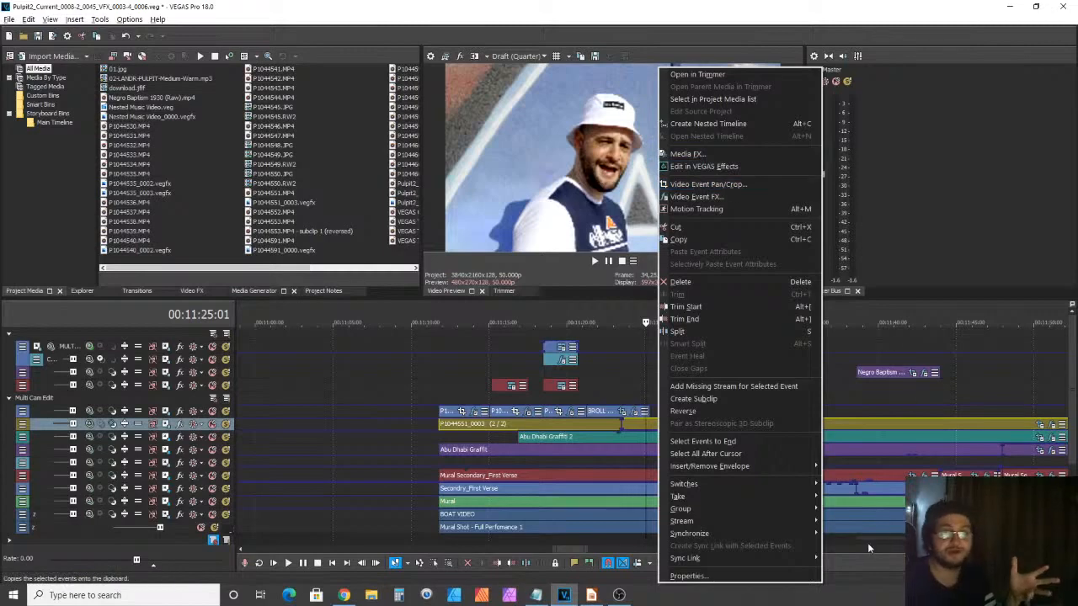
{"action": "left_click", "coordinate": [696, 196]}
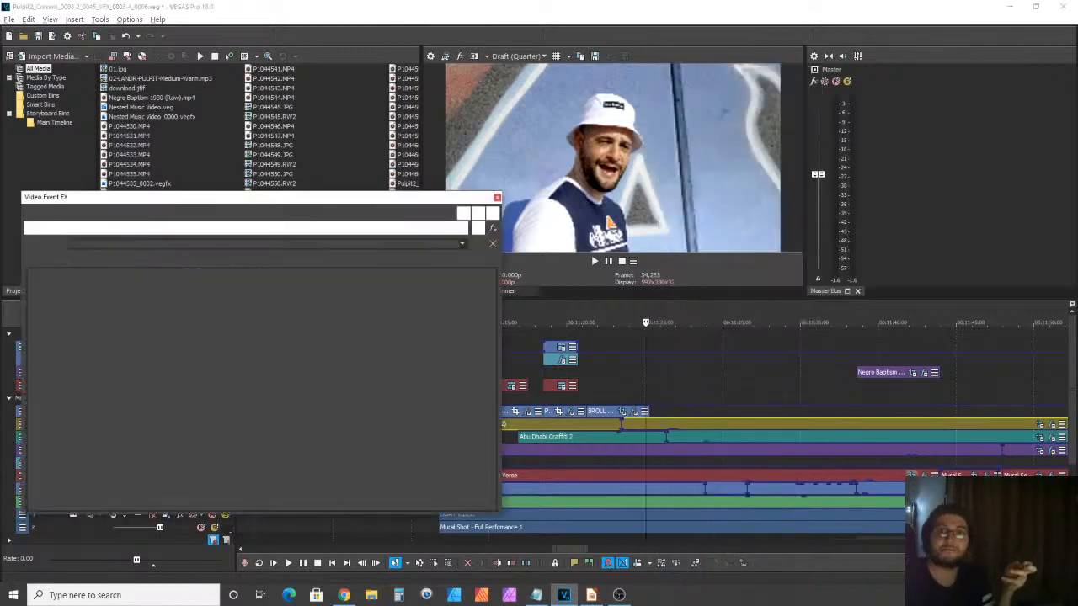
{"action": "left_click", "coordinate": [497, 197]}
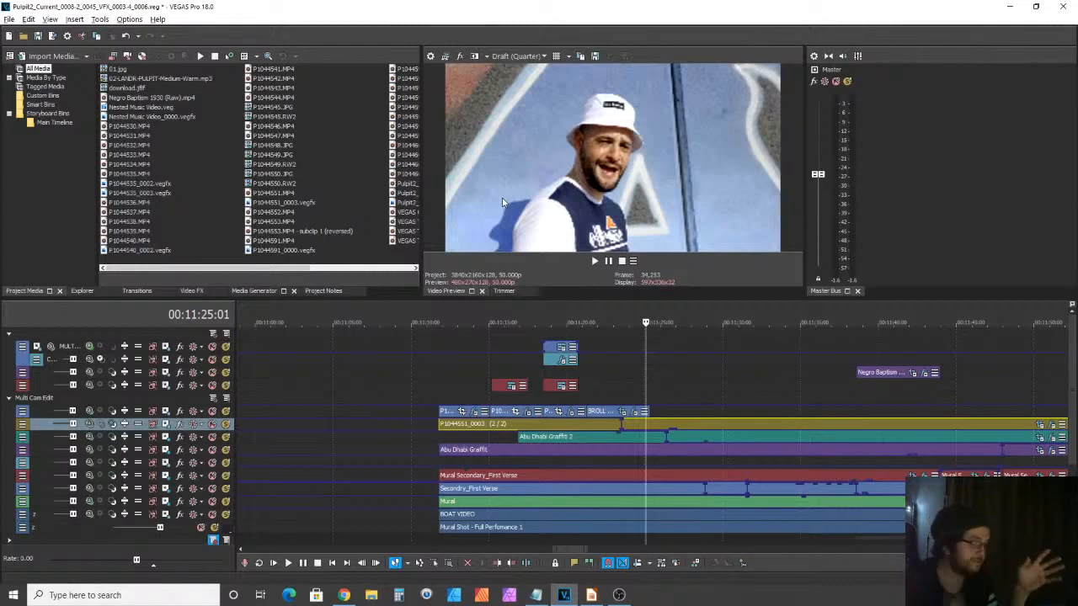
Copy the P1044551_0003 and Abu Dhabi Graffiti 2 clips from the 11-minute section to the Driving track's empty area at about 22 minutes
{"action": "scroll", "coordinate": [804, 440], "scroll_direction": "down", "scroll_amount": 3}
{"action": "scroll", "coordinate": [804, 440], "scroll_direction": "down", "scroll_amount": 3}
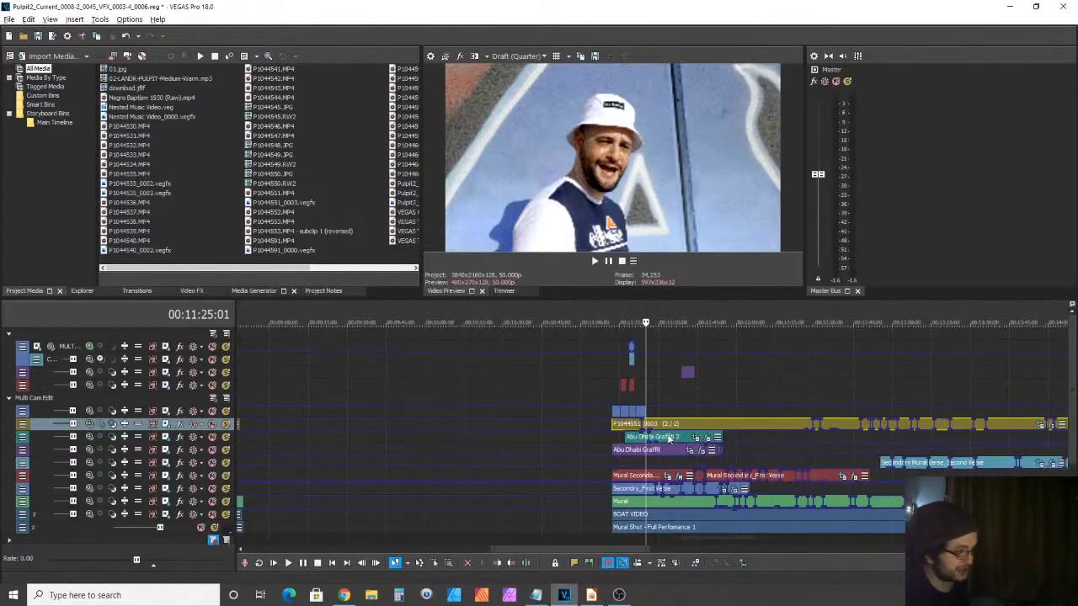
{"action": "left_click", "coordinate": [670, 439]}
{"action": "scroll", "coordinate": [676, 435], "scroll_direction": "down", "scroll_amount": 3}
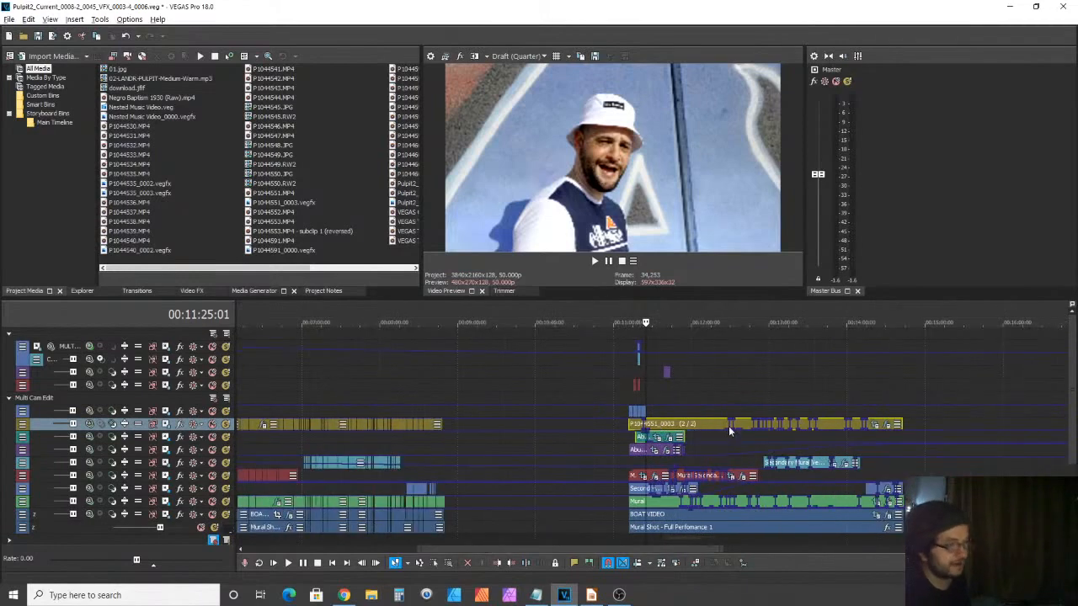
{"action": "scroll", "coordinate": [755, 423], "scroll_direction": "down", "scroll_amount": 2}
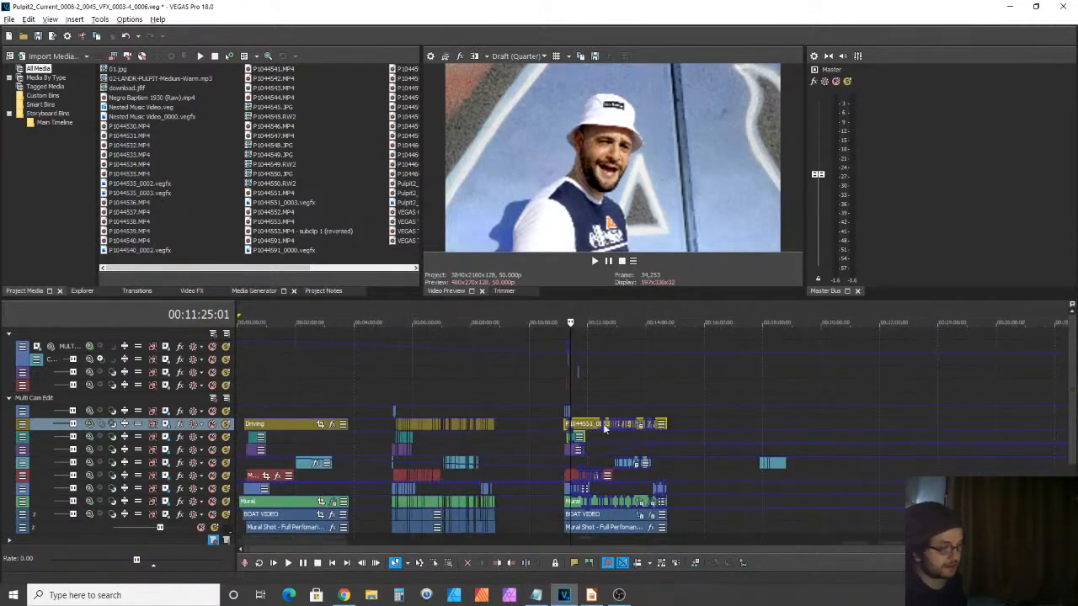
{"action": "left_click_drag", "start_coordinate": [594, 425], "coordinate": [994, 426]}
{"action": "left_click", "coordinate": [886, 411]}
{"action": "left_click", "coordinate": [966, 440]}
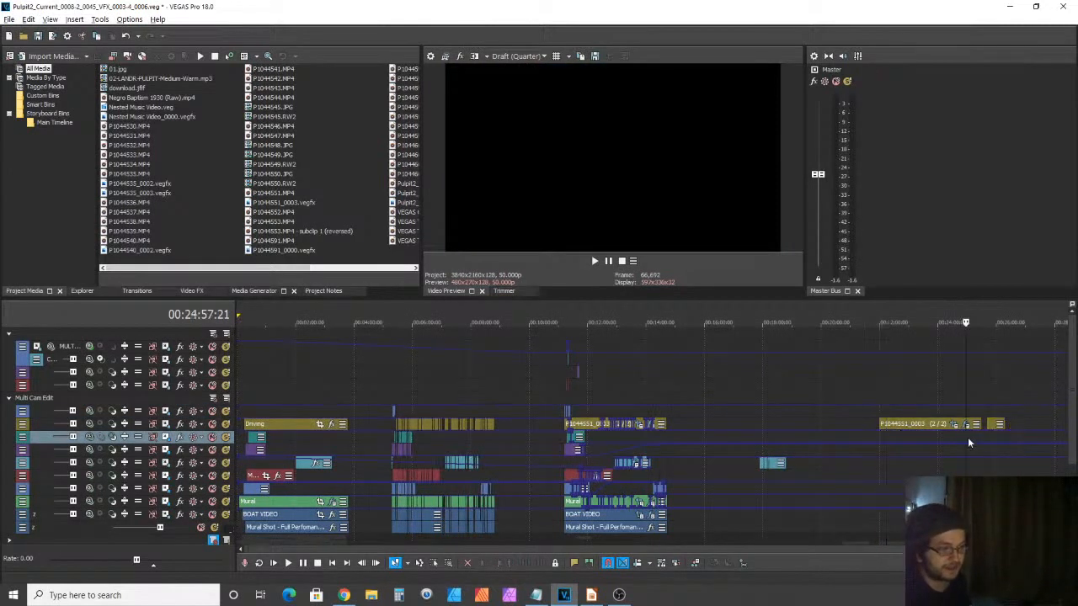
Move the copied Abu Dhabi Graffiti 2 clip slightly earlier, closer to the end of the copied P1044551_0003 clip
{"action": "scroll", "coordinate": [969, 436], "scroll_direction": "up", "scroll_amount": 6}
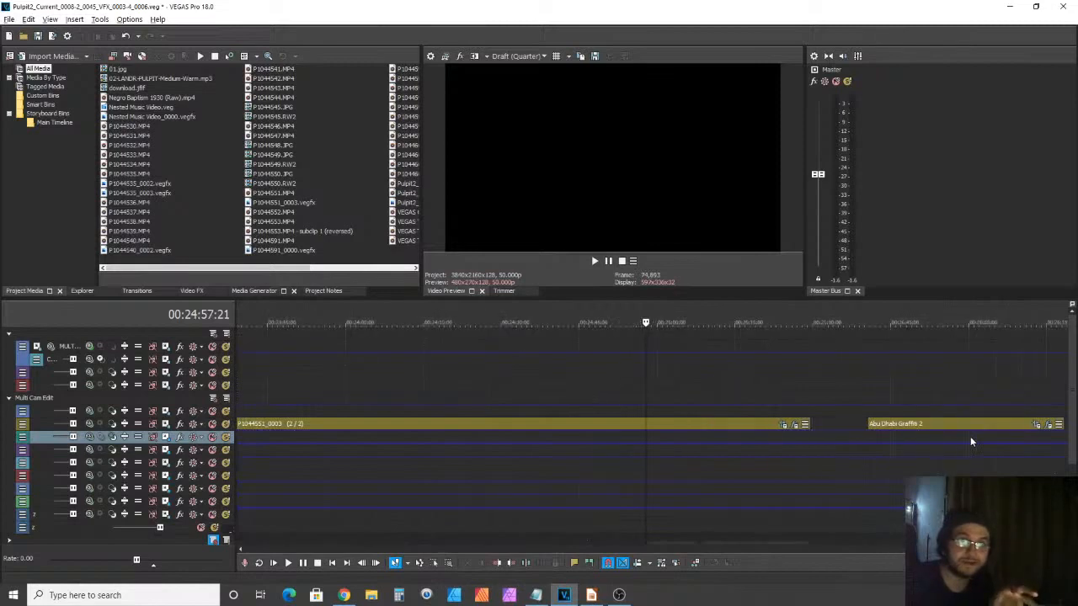
{"action": "scroll", "coordinate": [960, 438], "scroll_direction": "up", "scroll_amount": 2}
{"action": "scroll", "coordinate": [909, 437], "scroll_direction": "down", "scroll_amount": 2}
{"action": "left_click", "coordinate": [810, 423]}
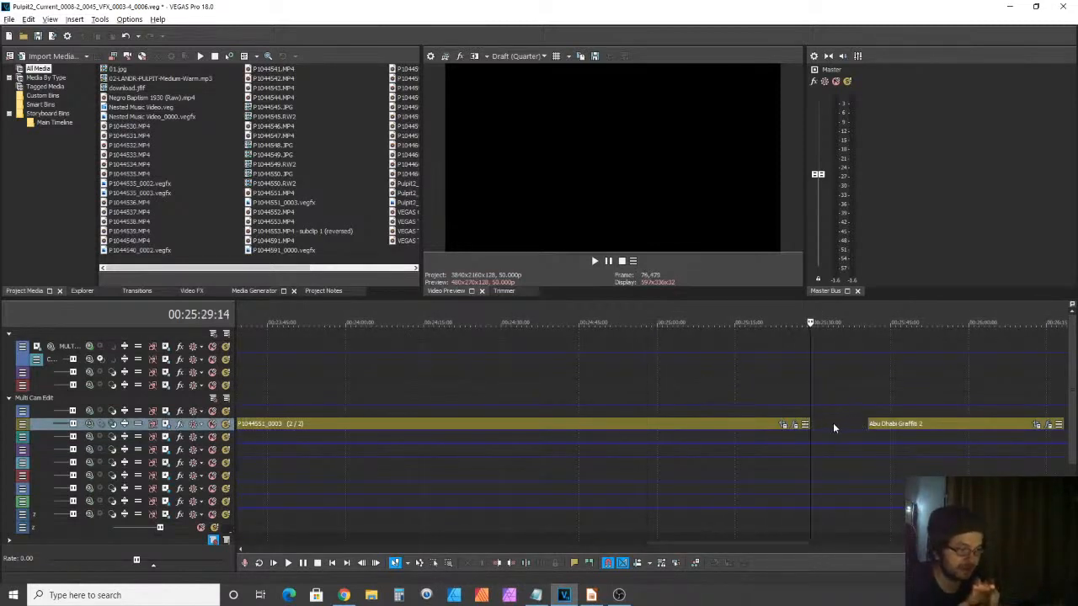
{"action": "left_click_drag", "start_coordinate": [887, 426], "coordinate": [867, 427]}
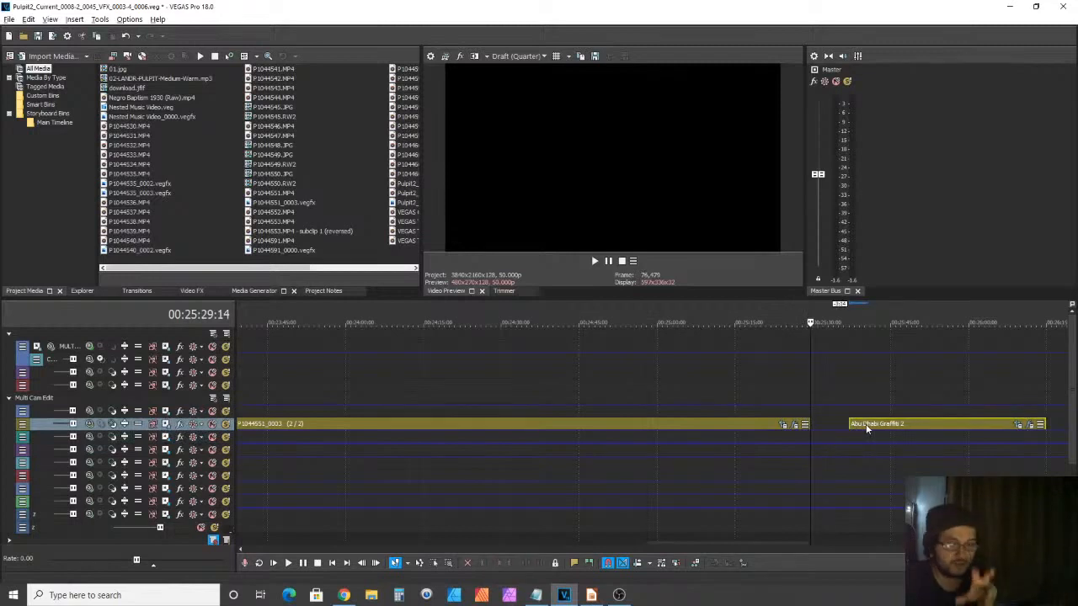
{"action": "scroll", "coordinate": [867, 427], "scroll_direction": "down", "scroll_amount": 5}
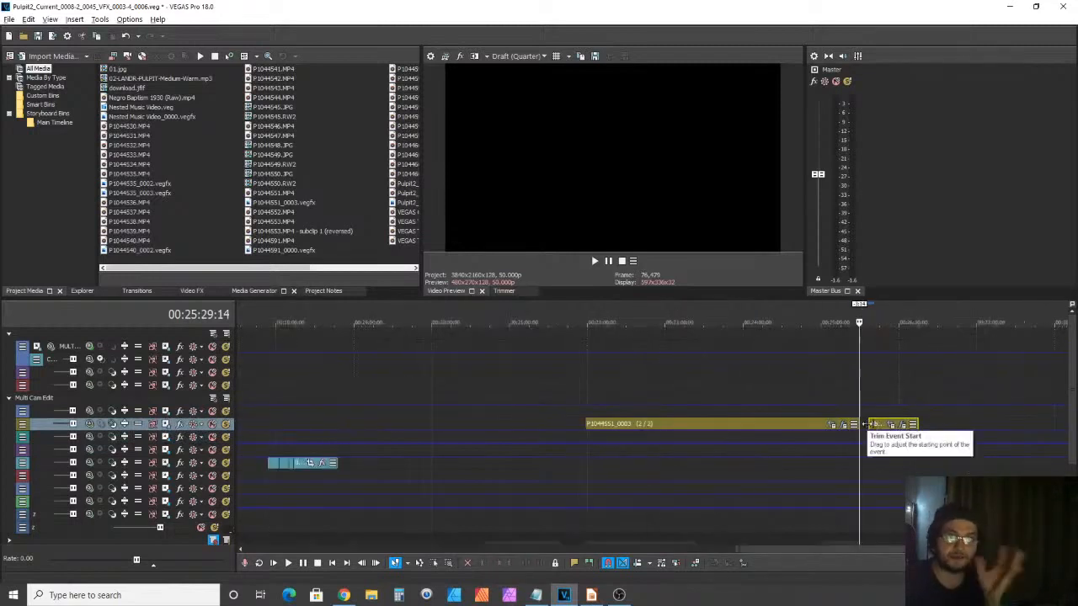
Select the time range spanning the two copied clips on the Driving track, from about 00:22:00:00 to 00:26:14:22
{"action": "scroll", "coordinate": [868, 424], "scroll_direction": "down", "scroll_amount": 4}
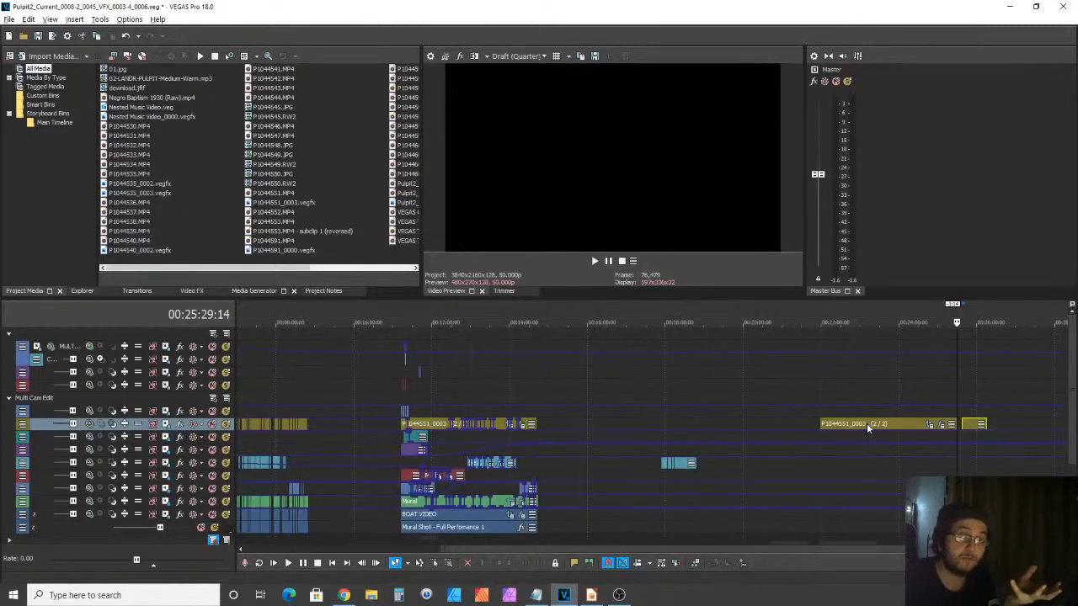
{"action": "scroll", "coordinate": [867, 423], "scroll_direction": "down", "scroll_amount": 2}
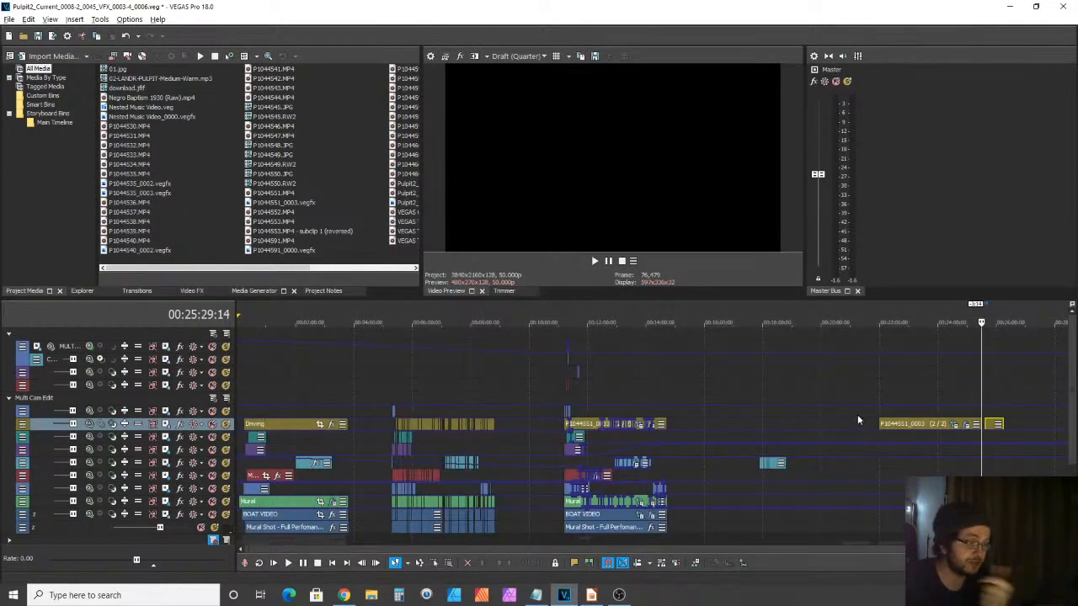
{"action": "left_click_drag", "start_coordinate": [879, 433], "coordinate": [1002, 435]}
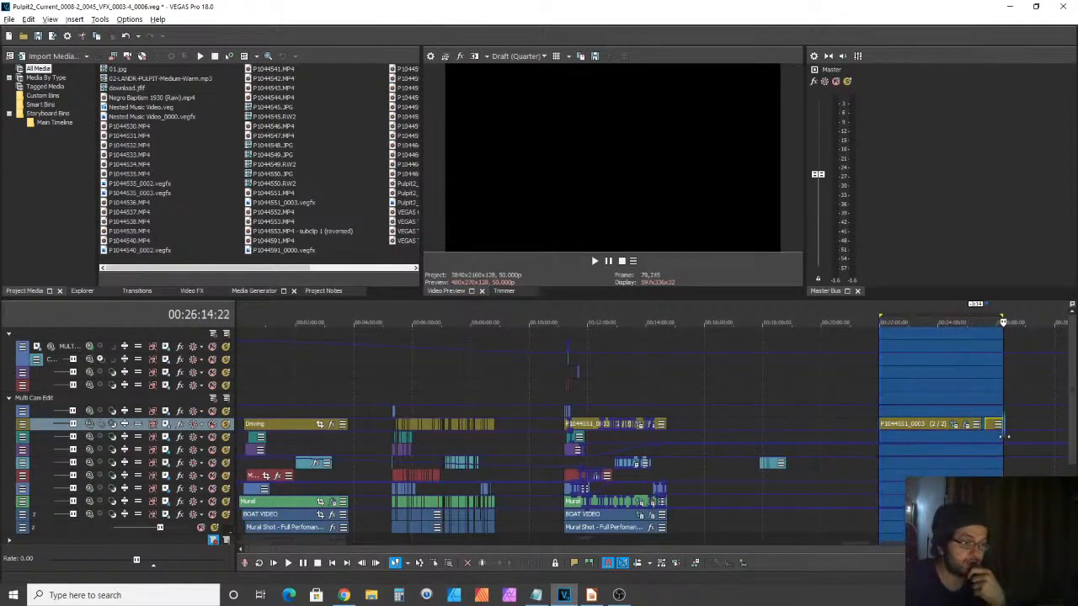
Look over the Render to New Track and prerender commands without running any, and return to the timeline near 00:23:24
{"action": "left_click", "coordinate": [99, 19]}
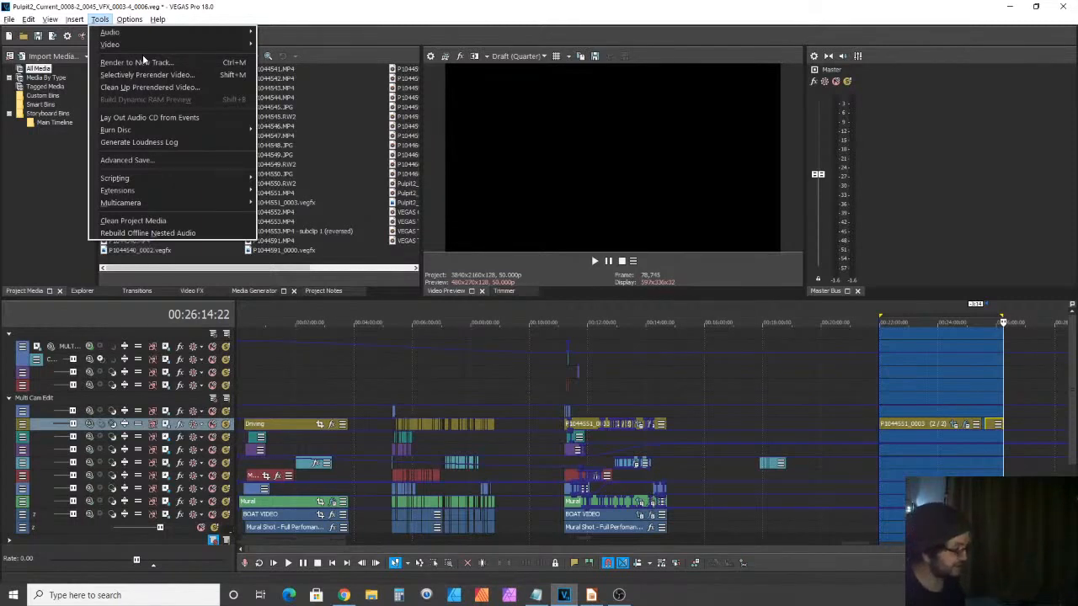
{"action": "key", "text": "v"}
{"action": "key", "text": "Escape"}
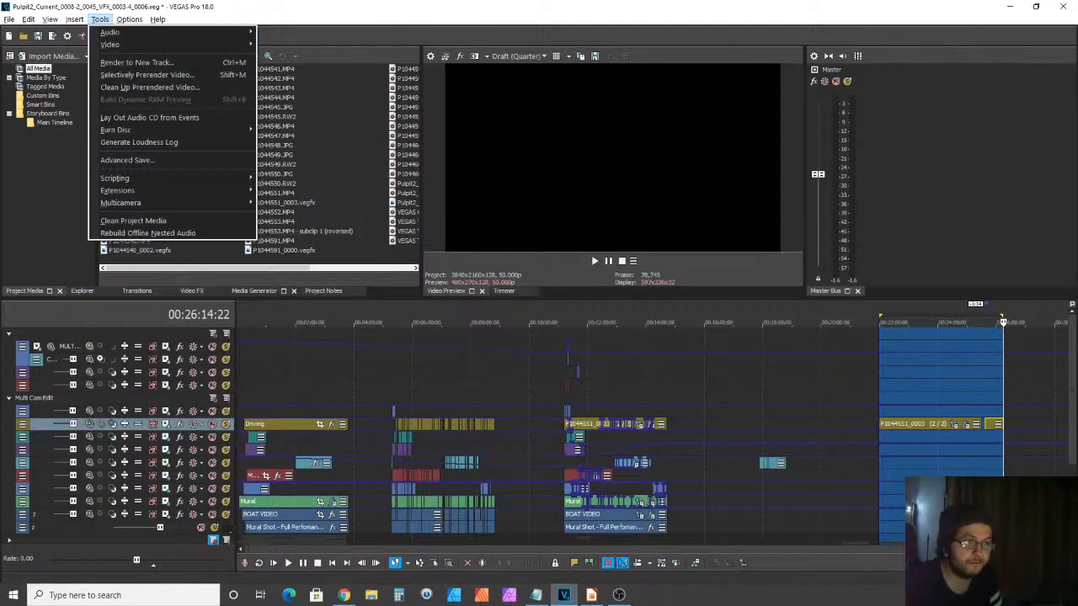
{"action": "key", "text": "alt+Tab"}
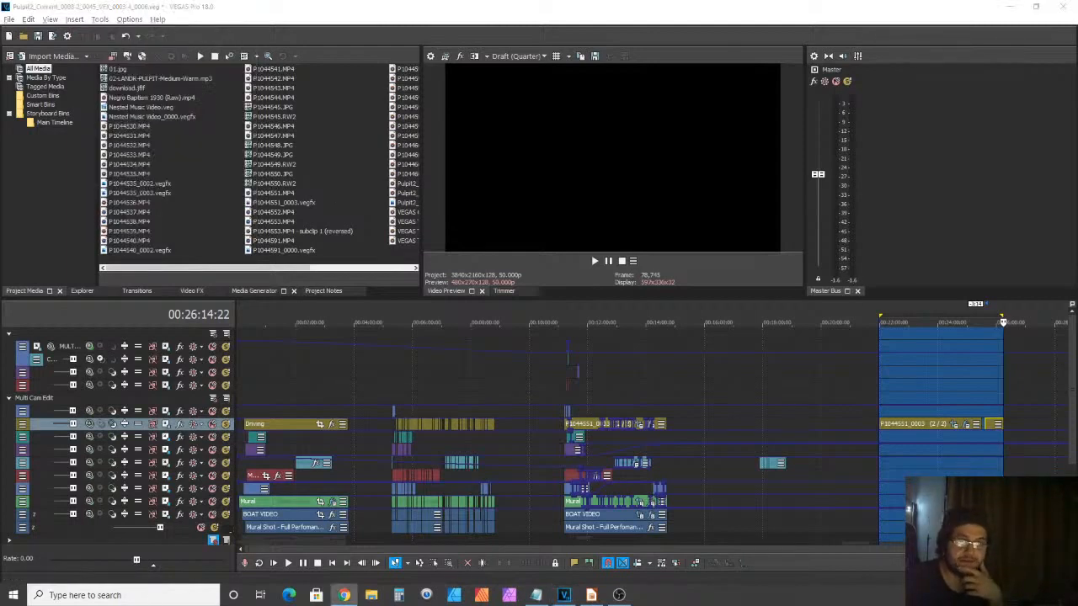
{"action": "left_click", "coordinate": [921, 387]}
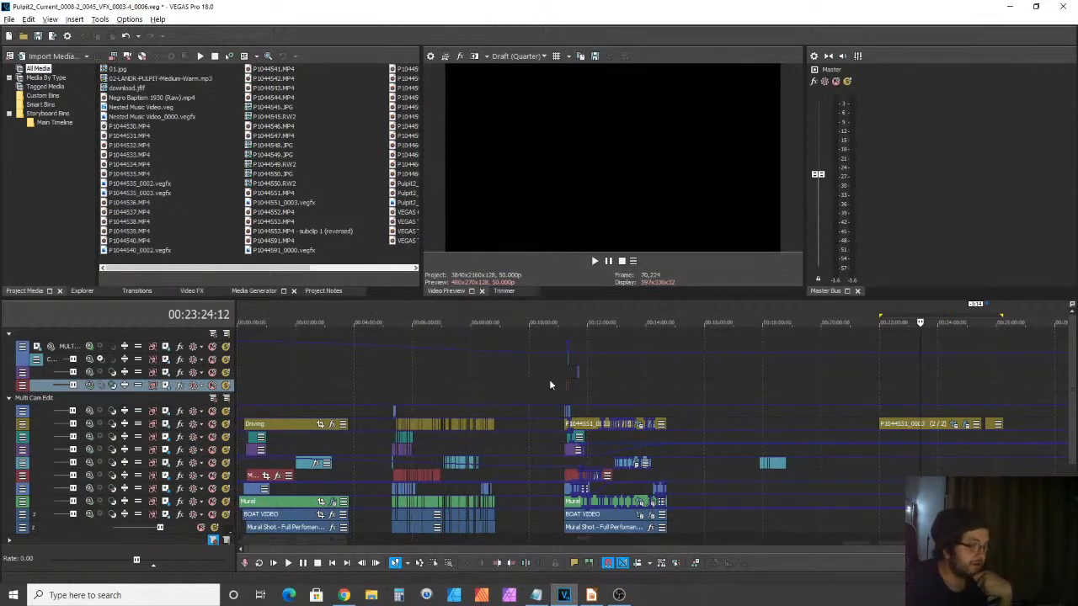
Check the empty gap at 00:04:30:00 and preview the cut multicam section at about 00:06:29
{"action": "left_click", "coordinate": [368, 379]}
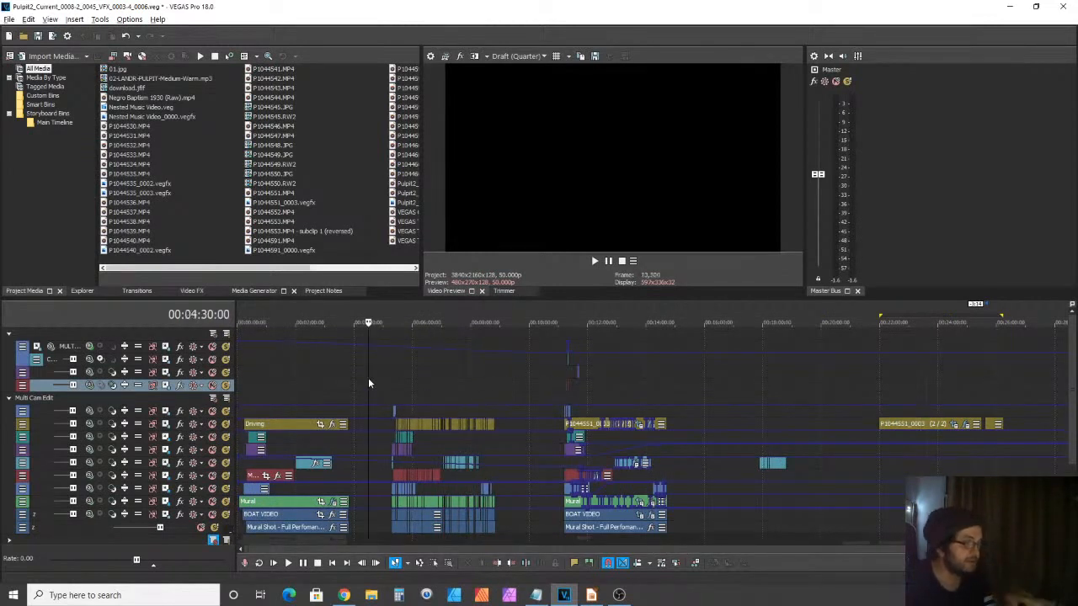
{"action": "scroll", "coordinate": [381, 386], "scroll_direction": "up", "scroll_amount": 2}
{"action": "scroll", "coordinate": [396, 389], "scroll_direction": "up", "scroll_amount": 1}
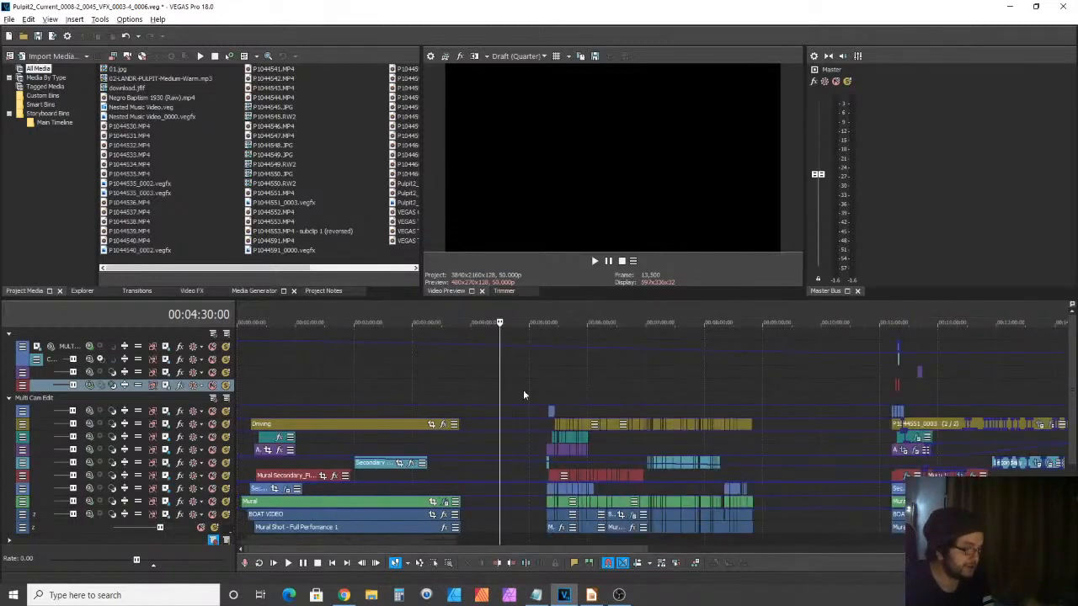
{"action": "scroll", "coordinate": [539, 392], "scroll_direction": "down", "scroll_amount": 1}
{"action": "left_click", "coordinate": [490, 386]}
{"action": "scroll", "coordinate": [491, 385], "scroll_direction": "up", "scroll_amount": 2}
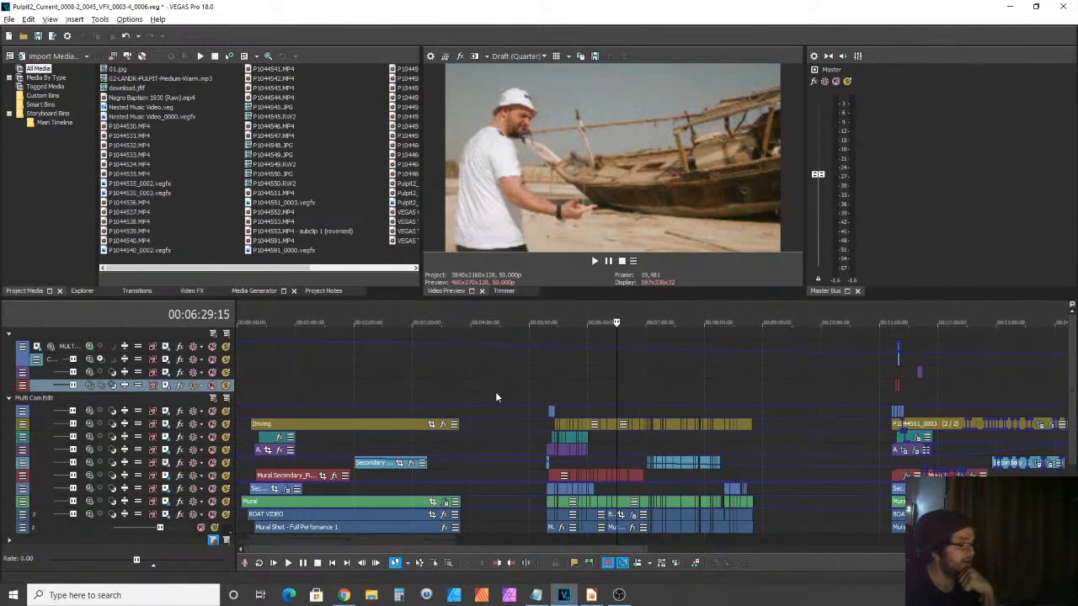
{"action": "scroll", "coordinate": [658, 383], "scroll_direction": "down", "scroll_amount": 2}
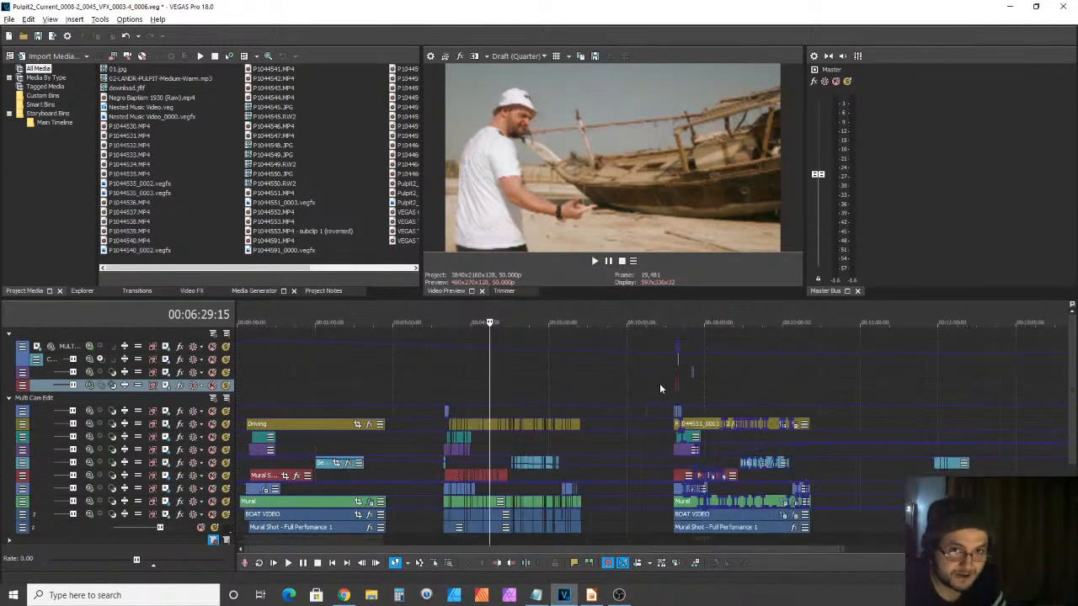
Preview the uncut Driving clip near 00:01:56 and look at the commands available for it without running any
{"action": "left_click", "coordinate": [307, 383]}
{"action": "scroll", "coordinate": [471, 384], "scroll_direction": "up", "scroll_amount": 2}
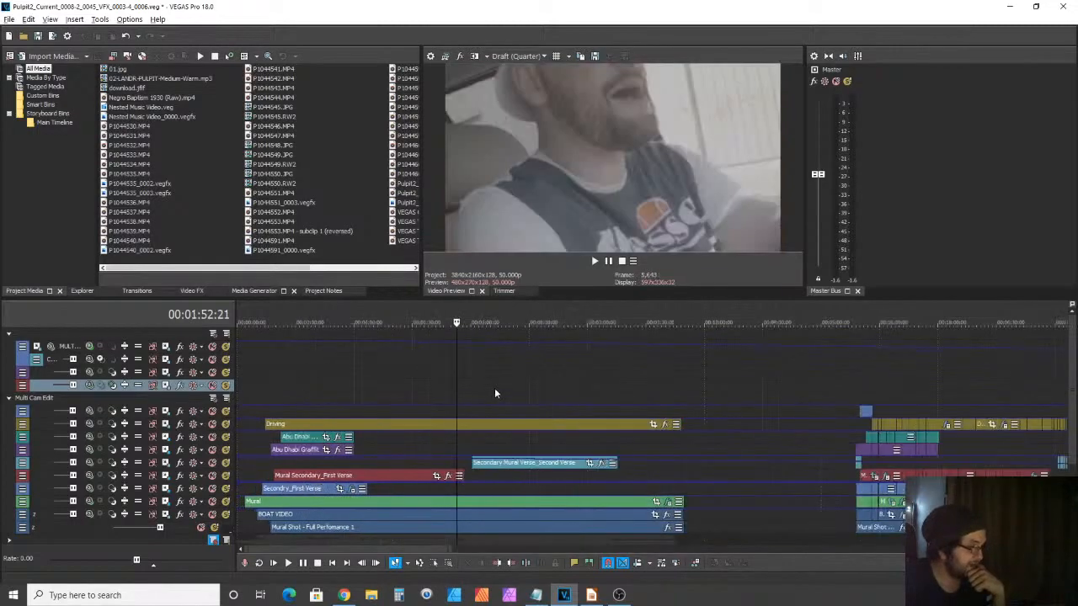
{"action": "right_click", "coordinate": [480, 425]}
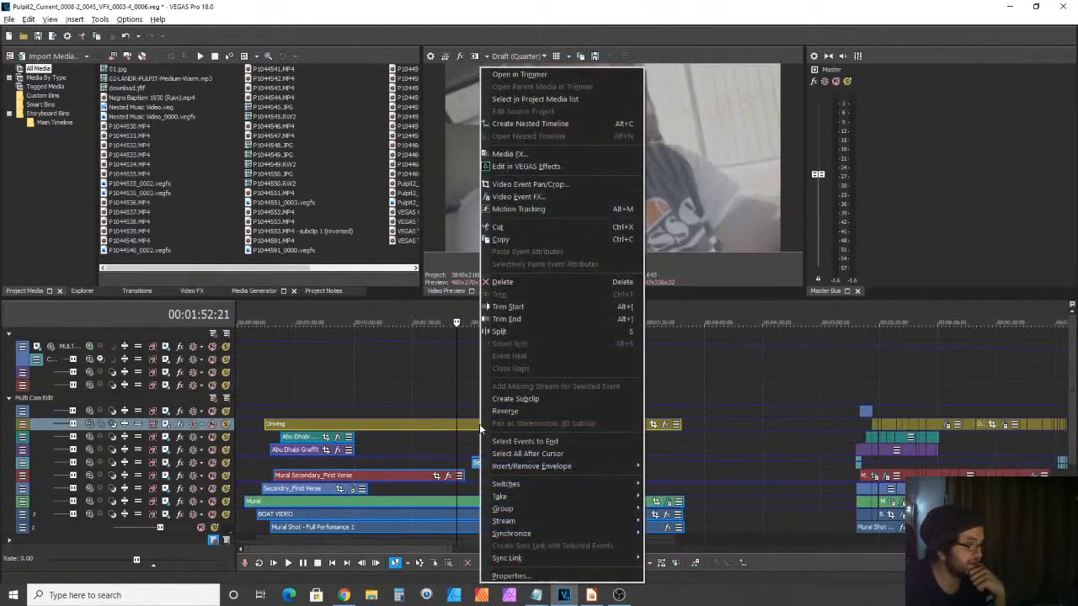
{"action": "left_click", "coordinate": [468, 425]}
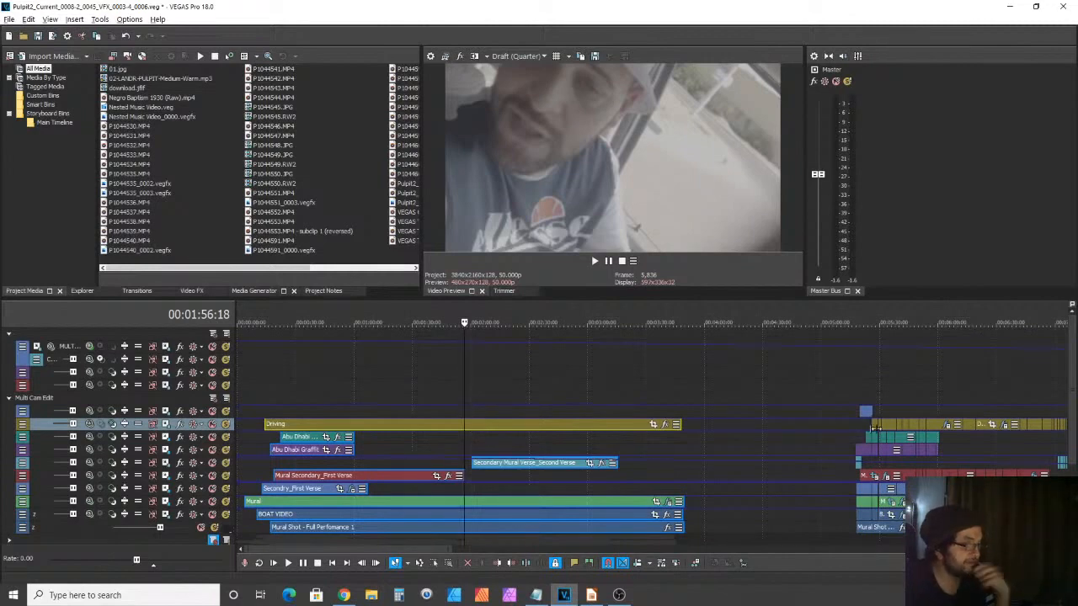
Preview the cut section at 00:05:30:05 and examine how the stacked Driving and Abu Dhabi Graffiti clips are split there
{"action": "left_click", "coordinate": [883, 468]}
{"action": "scroll", "coordinate": [882, 469], "scroll_direction": "up", "scroll_amount": 5}
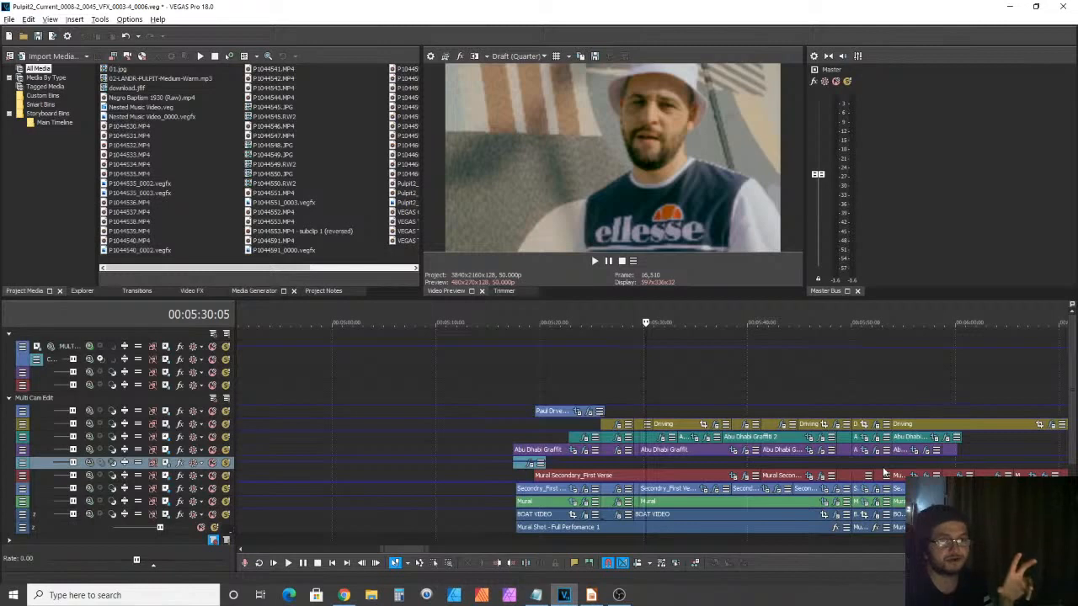
{"action": "scroll", "coordinate": [883, 474], "scroll_direction": "down", "scroll_amount": 2}
{"action": "scroll", "coordinate": [859, 465], "scroll_direction": "up", "scroll_amount": 4}
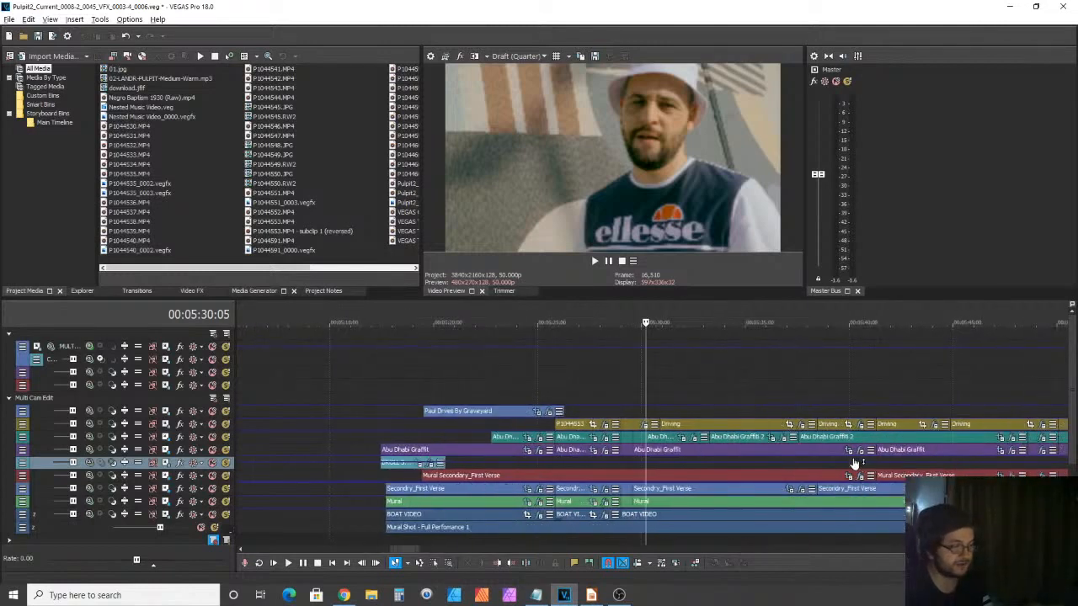
{"action": "scroll", "coordinate": [855, 463], "scroll_direction": "up", "scroll_amount": 2}
{"action": "scroll", "coordinate": [830, 439], "scroll_direction": "up", "scroll_amount": 2}
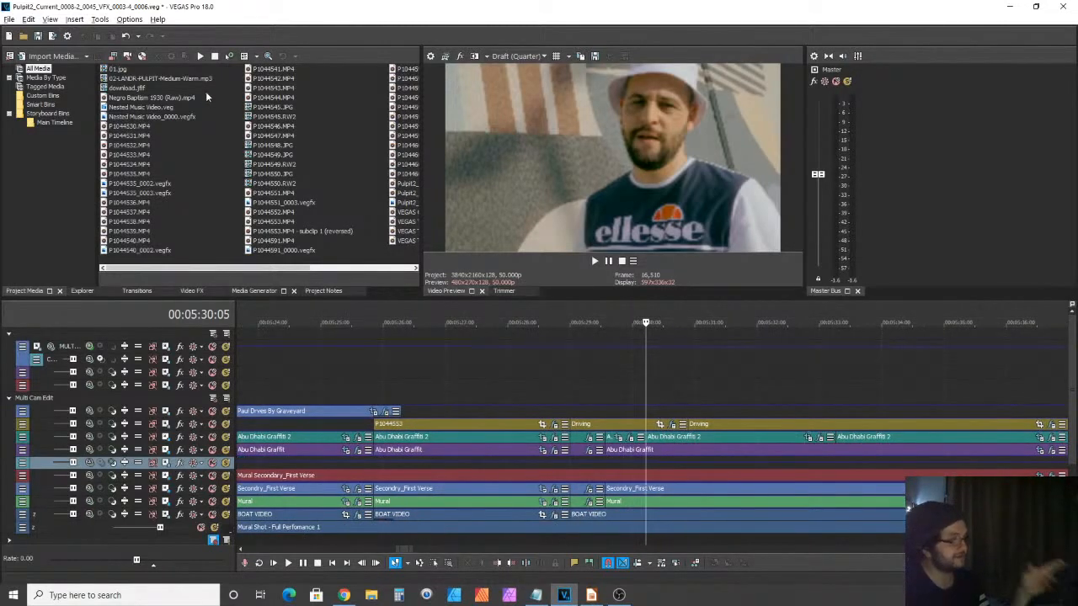
{"action": "scroll", "coordinate": [774, 389], "scroll_direction": "down", "scroll_amount": 2}
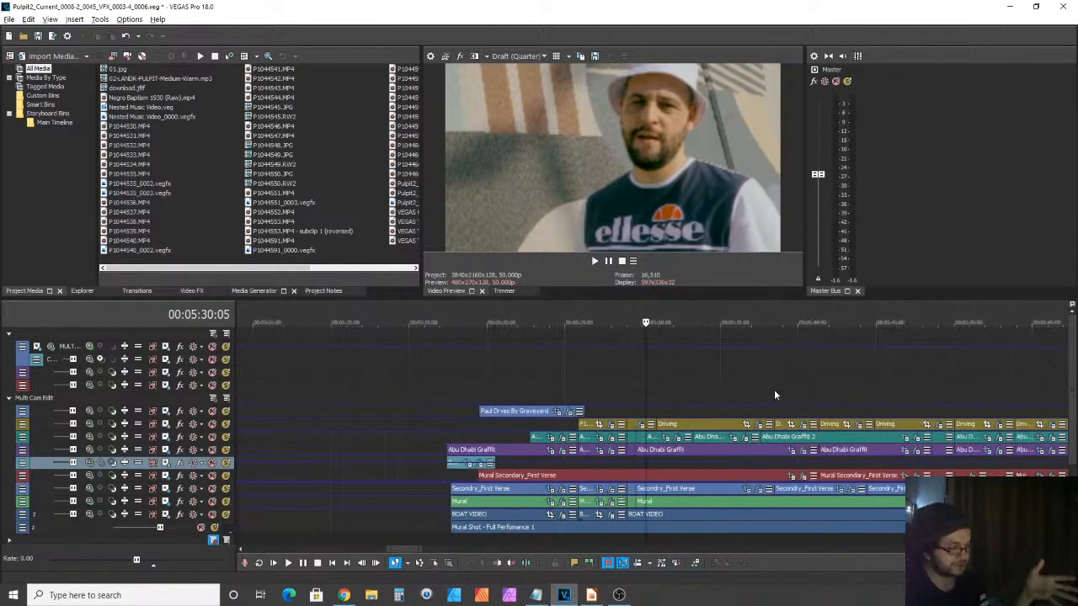
{"action": "scroll", "coordinate": [780, 394], "scroll_direction": "up", "scroll_amount": 3}
{"action": "scroll", "coordinate": [665, 444], "scroll_direction": "up", "scroll_amount": 1}
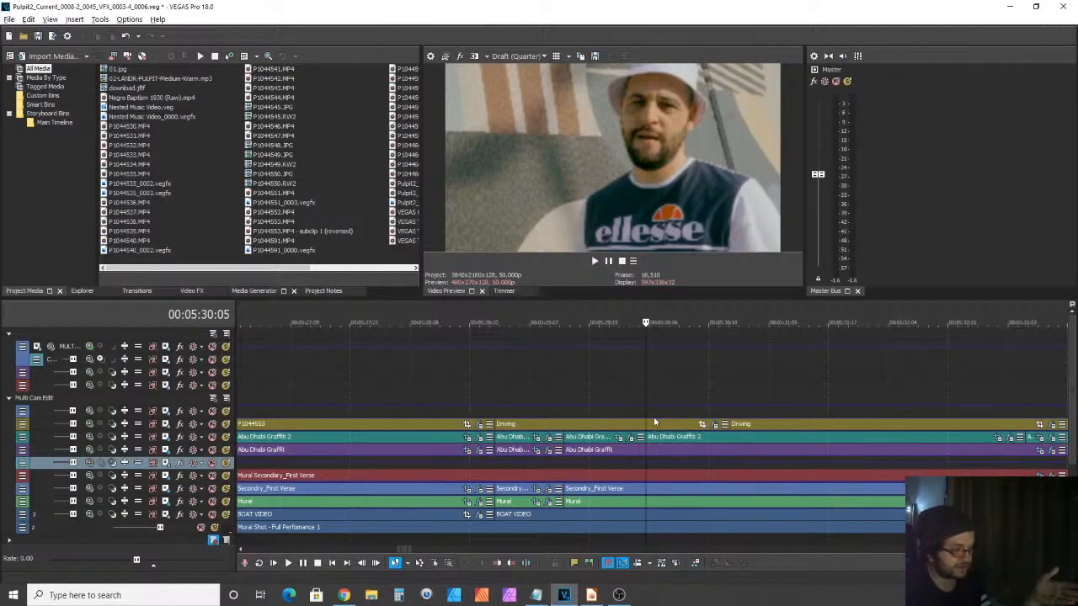
{"action": "scroll", "coordinate": [658, 440], "scroll_direction": "down", "scroll_amount": 3}
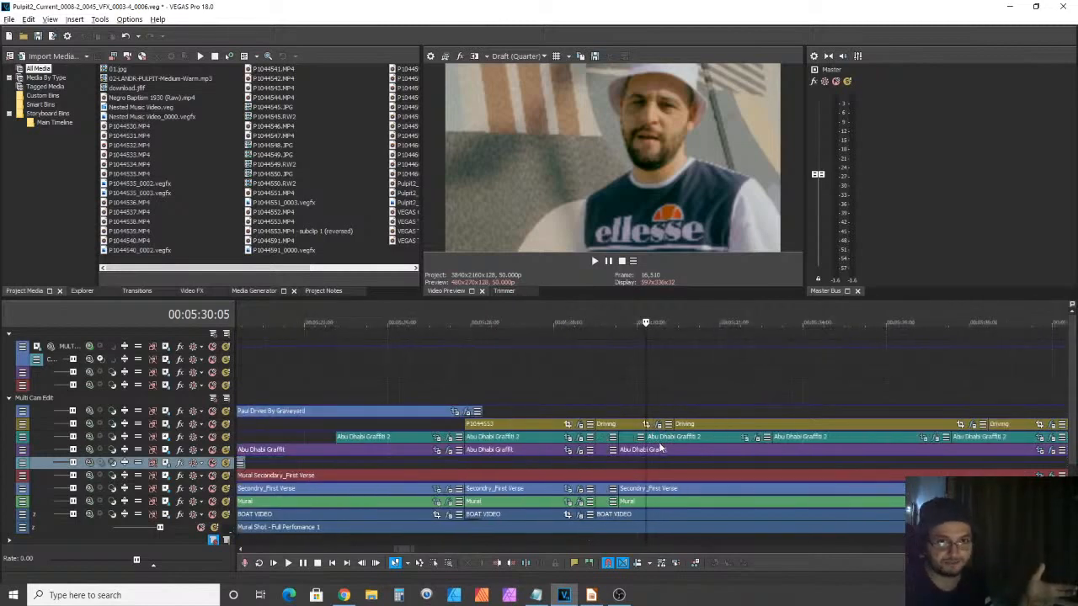
{"action": "scroll", "coordinate": [661, 449], "scroll_direction": "down", "scroll_amount": 3}
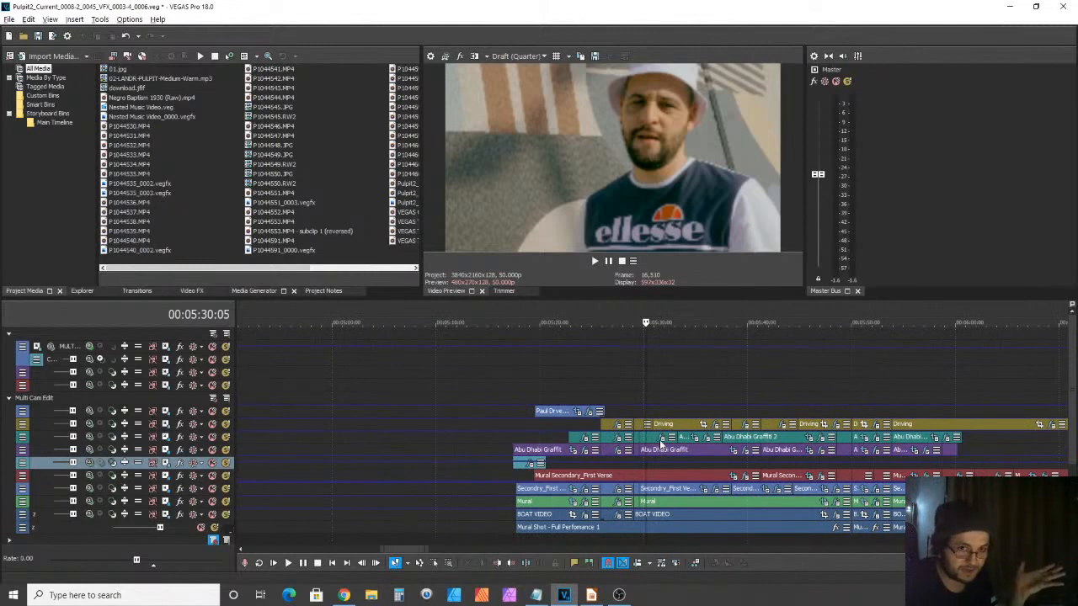
{"action": "scroll", "coordinate": [663, 441], "scroll_direction": "down", "scroll_amount": 2}
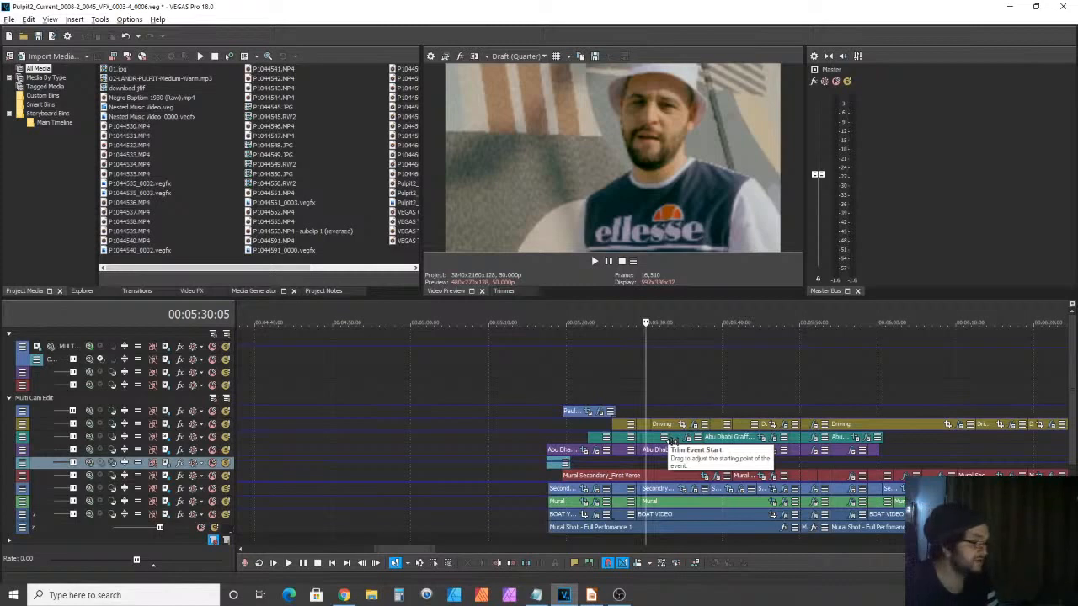
{"action": "scroll", "coordinate": [697, 444], "scroll_direction": "up", "scroll_amount": 2}
{"action": "scroll", "coordinate": [697, 444], "scroll_direction": "up", "scroll_amount": 2}
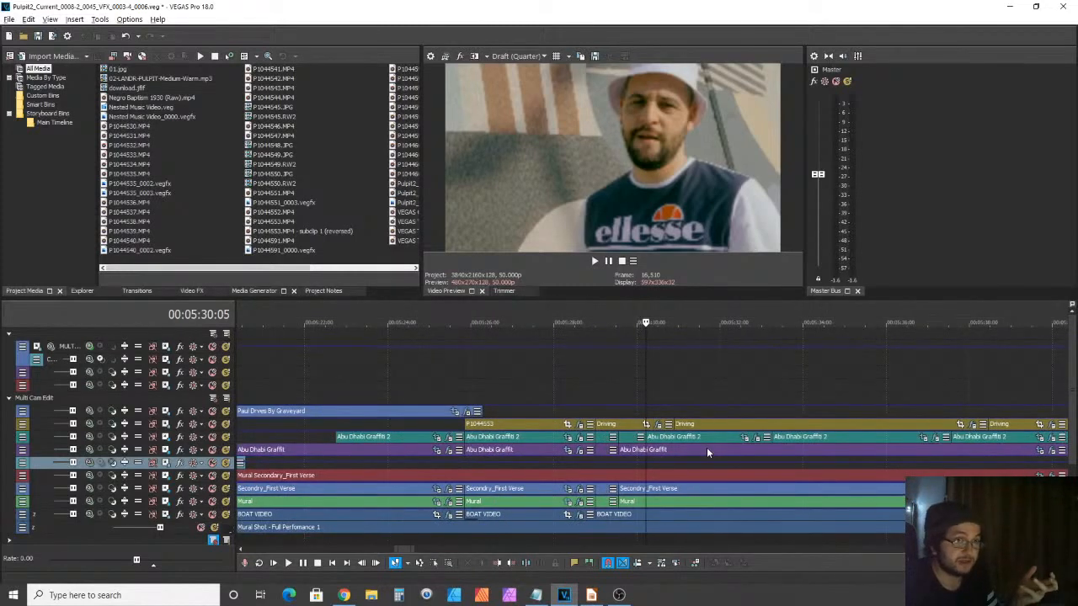
{"action": "scroll", "coordinate": [702, 448], "scroll_direction": "up", "scroll_amount": 2}
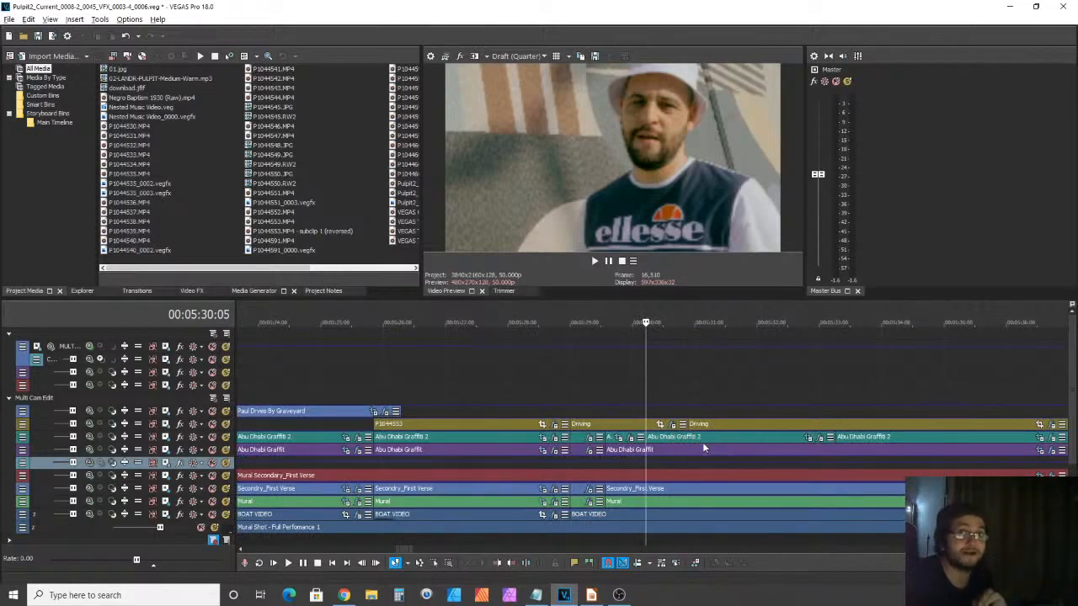
{"action": "scroll", "coordinate": [718, 445], "scroll_direction": "down", "scroll_amount": 1}
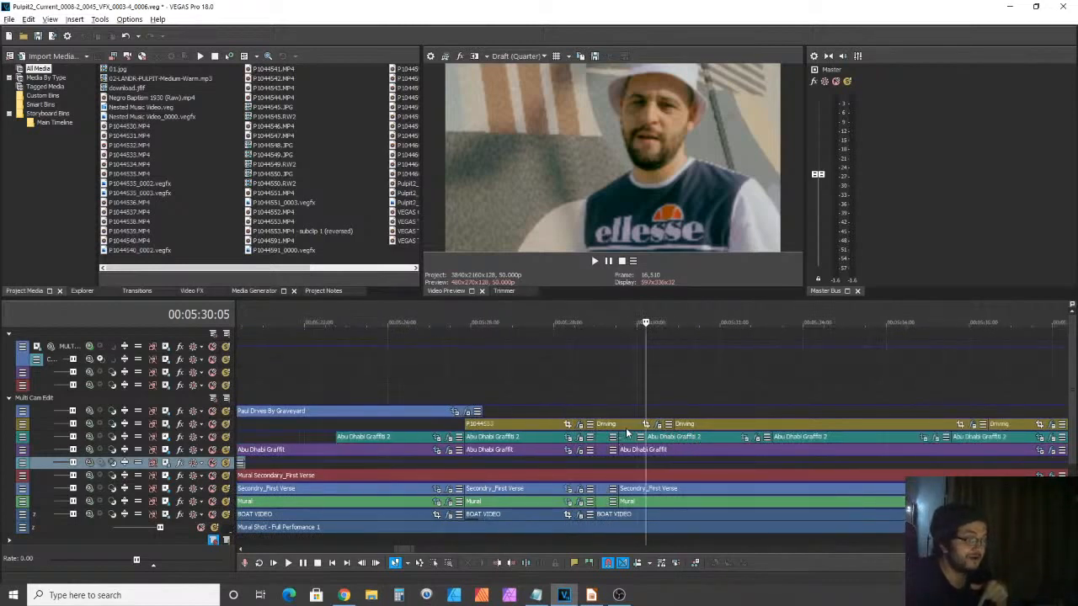
{"action": "scroll", "coordinate": [627, 432], "scroll_direction": "down", "scroll_amount": 1}
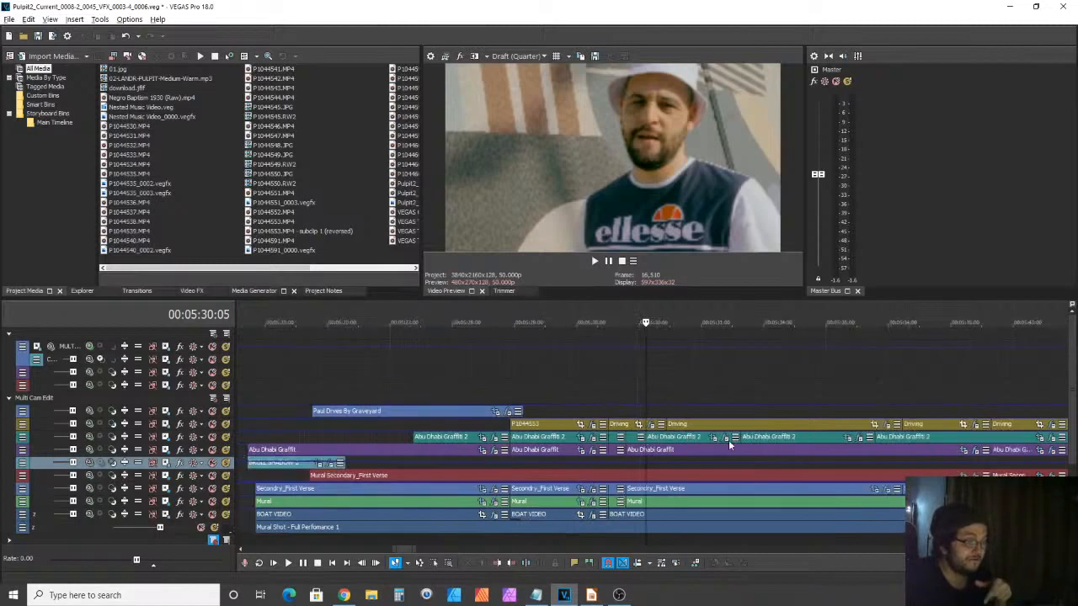
Select and preview the short Driving clips near 00:05:29 and 00:06:55, examining how they sit among the neighbouring cuts
{"action": "left_click", "coordinate": [621, 428]}
{"action": "scroll", "coordinate": [645, 431], "scroll_direction": "up", "scroll_amount": 1}
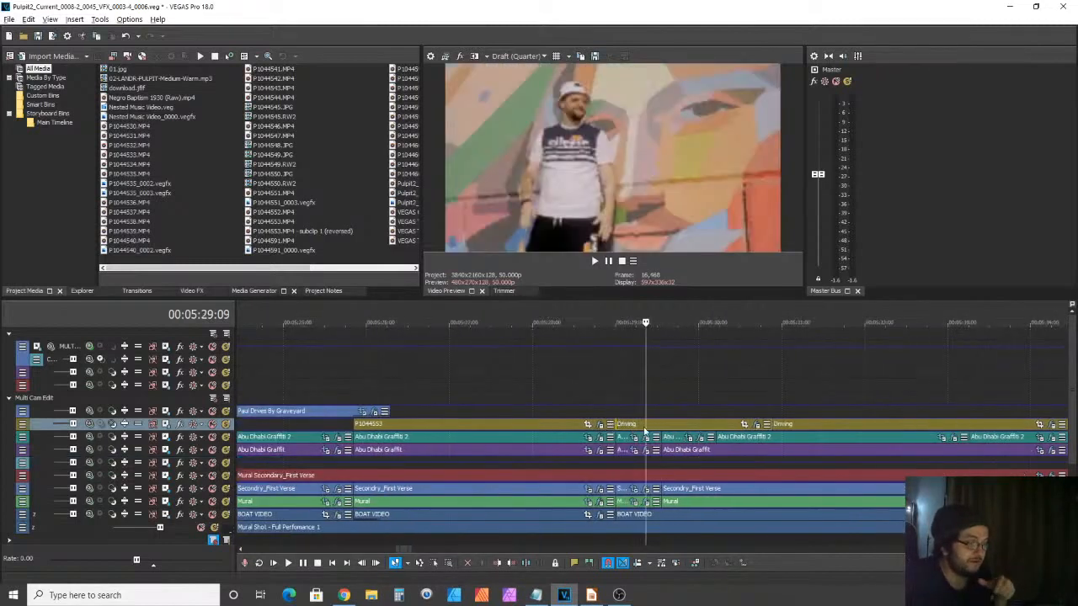
{"action": "scroll", "coordinate": [659, 430], "scroll_direction": "down", "scroll_amount": 1}
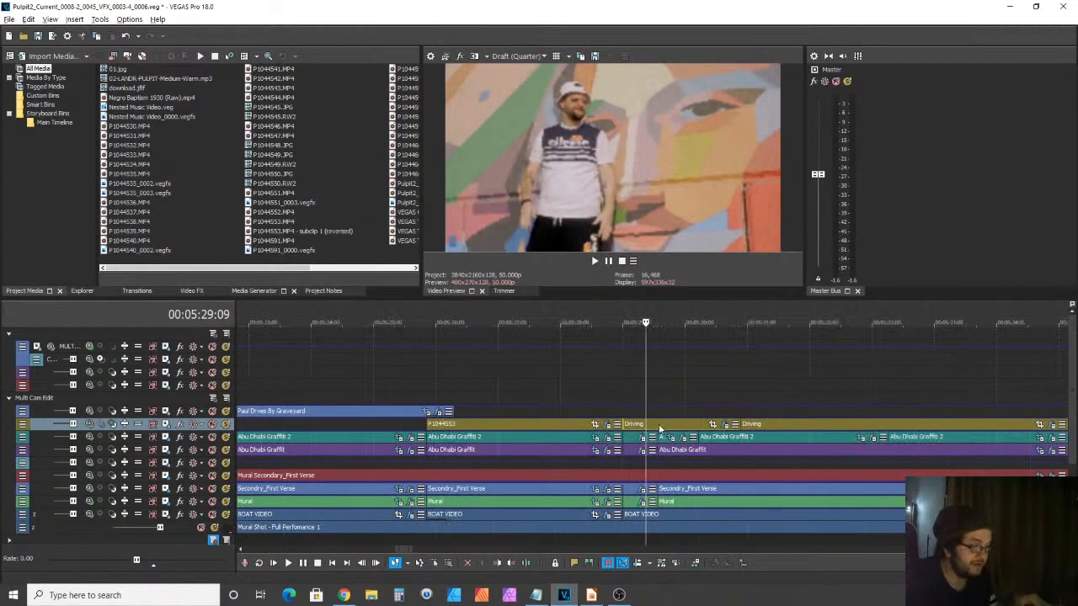
{"action": "scroll", "coordinate": [659, 430], "scroll_direction": "down", "scroll_amount": 3}
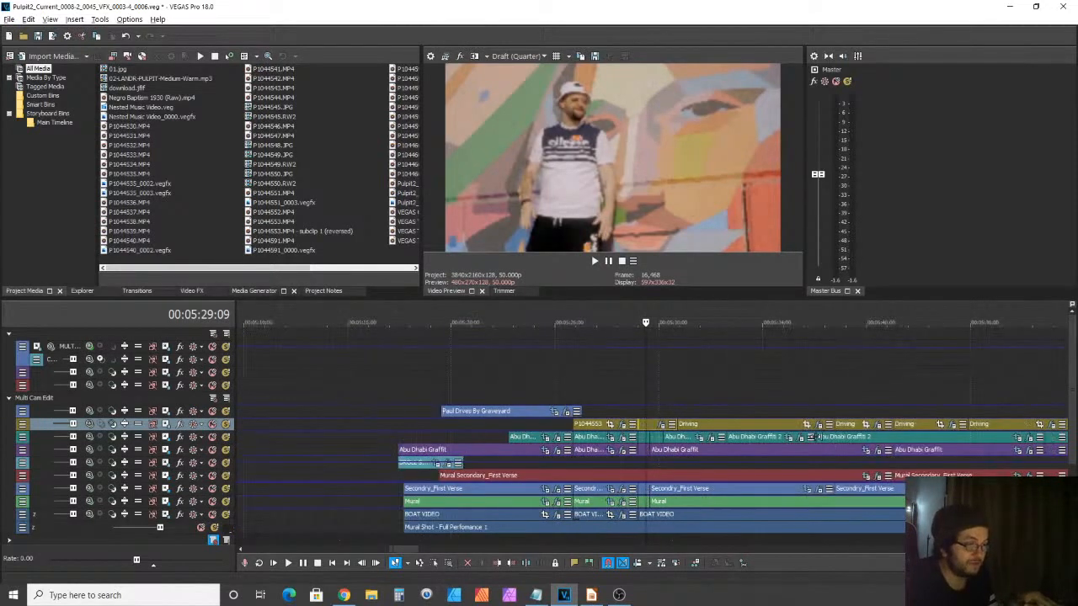
{"action": "scroll", "coordinate": [659, 429], "scroll_direction": "down", "scroll_amount": 1}
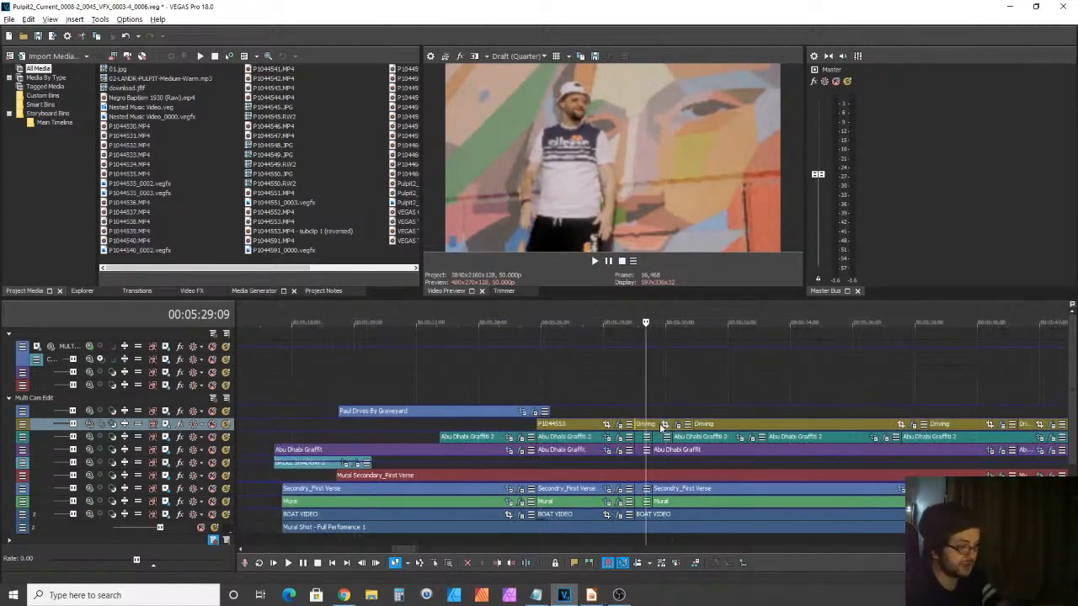
{"action": "scroll", "coordinate": [662, 427], "scroll_direction": "down", "scroll_amount": 4}
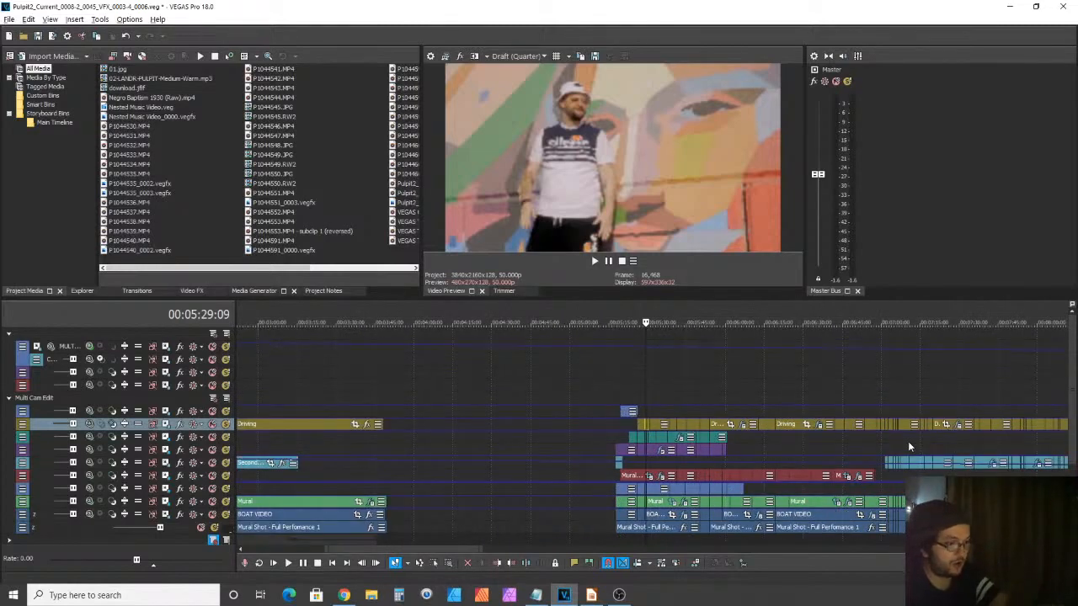
{"action": "scroll", "coordinate": [800, 445], "scroll_direction": "up", "scroll_amount": 5}
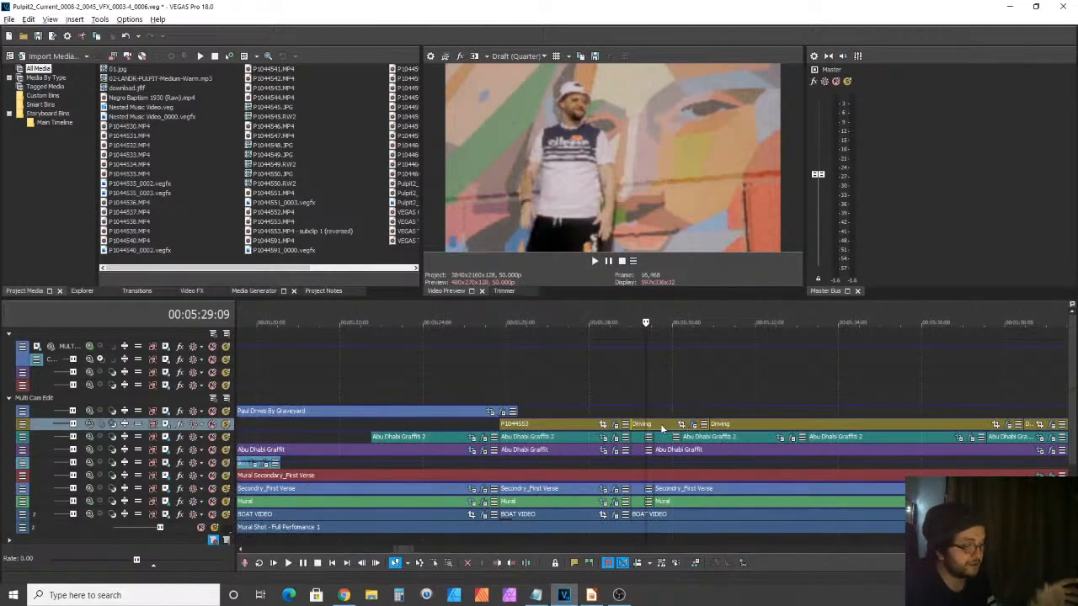
{"action": "scroll", "coordinate": [662, 430], "scroll_direction": "down", "scroll_amount": 4}
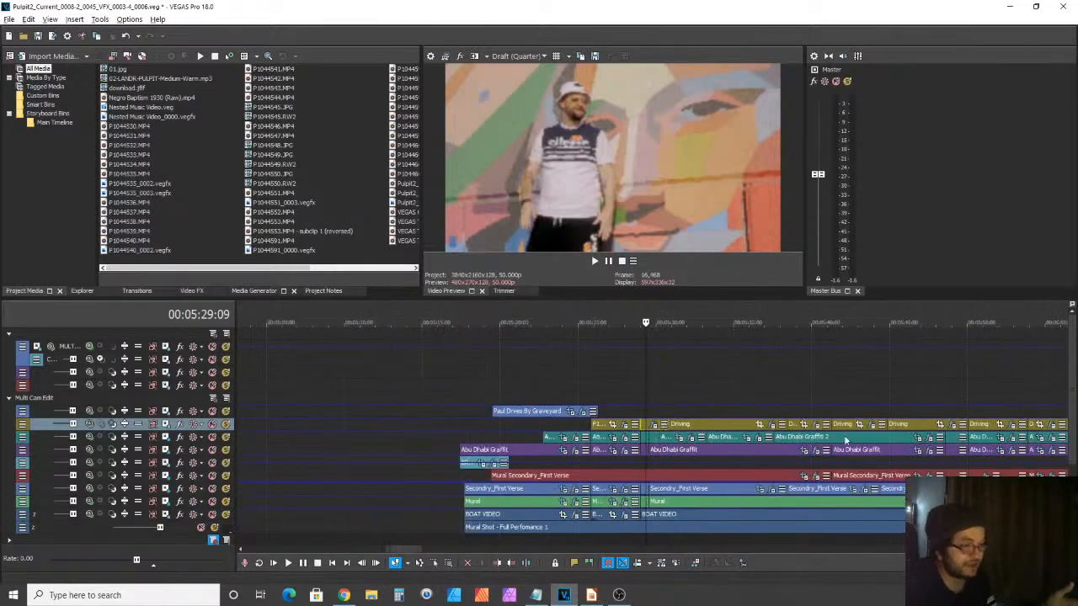
{"action": "scroll", "coordinate": [920, 435], "scroll_direction": "down", "scroll_amount": 2}
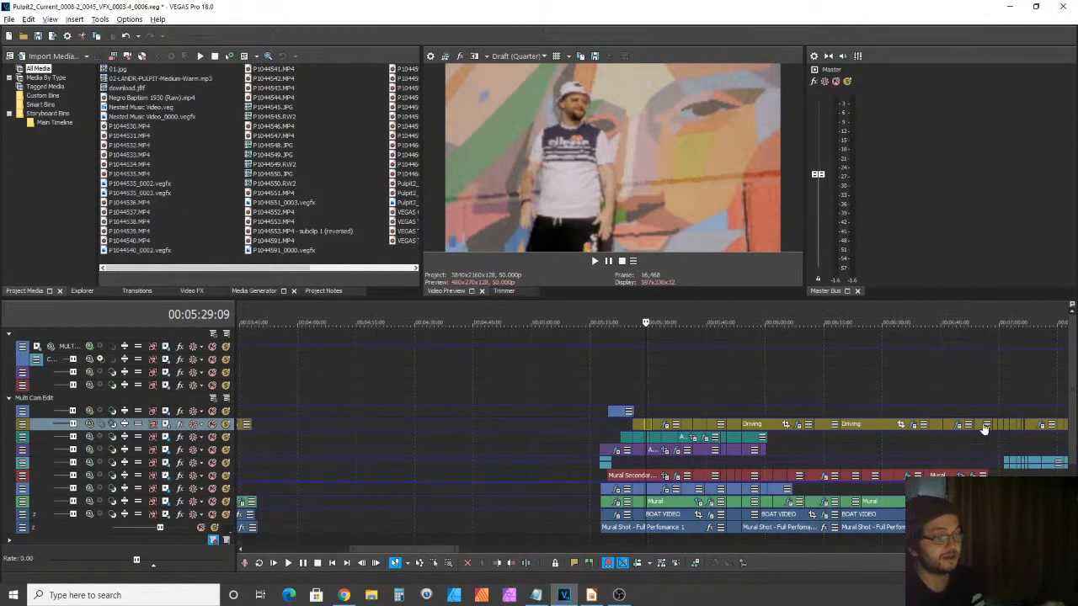
{"action": "left_click", "coordinate": [981, 429]}
{"action": "scroll", "coordinate": [964, 426], "scroll_direction": "up", "scroll_amount": 3}
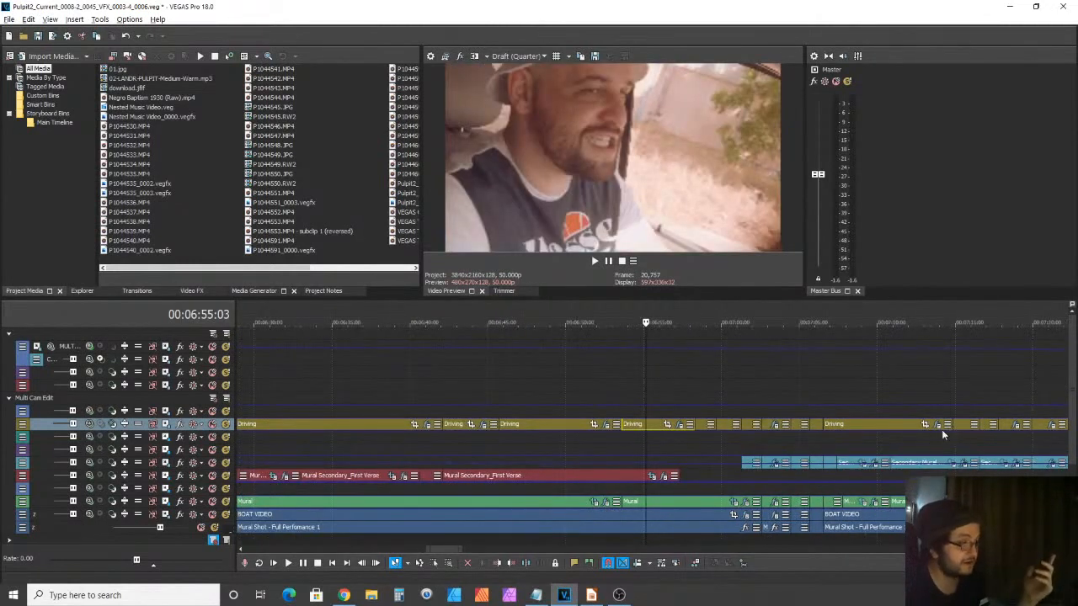
Select and preview the Driving clip near 00:07:08 and examine how it fits into the surrounding cut multicam section
{"action": "right_click", "coordinate": [857, 426]}
{"action": "left_click", "coordinate": [850, 425]}
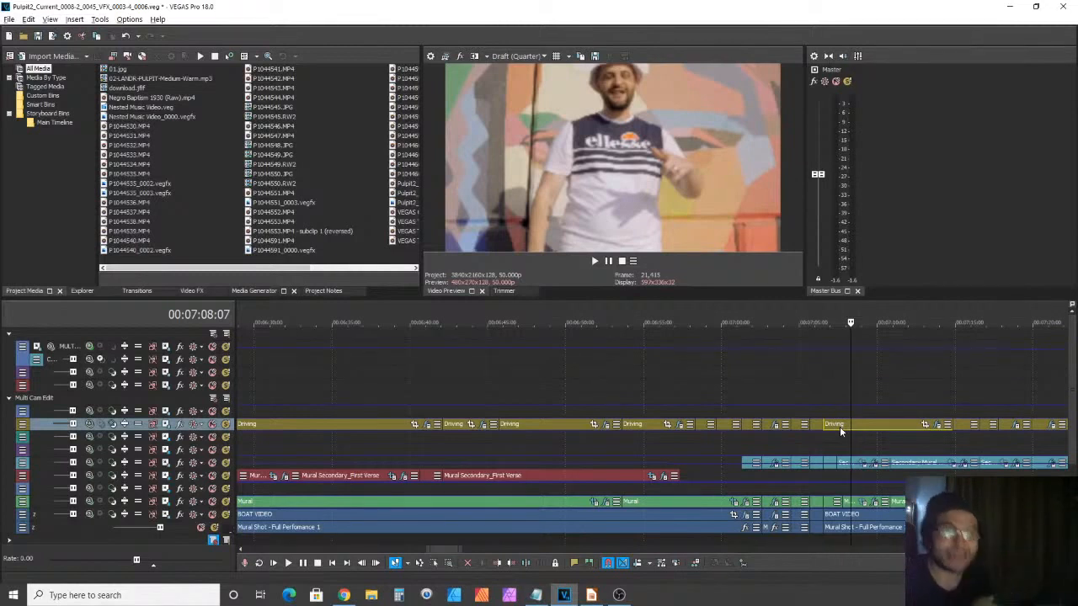
{"action": "scroll", "coordinate": [840, 426], "scroll_direction": "down", "scroll_amount": 3}
{"action": "scroll", "coordinate": [845, 437], "scroll_direction": "down", "scroll_amount": 3}
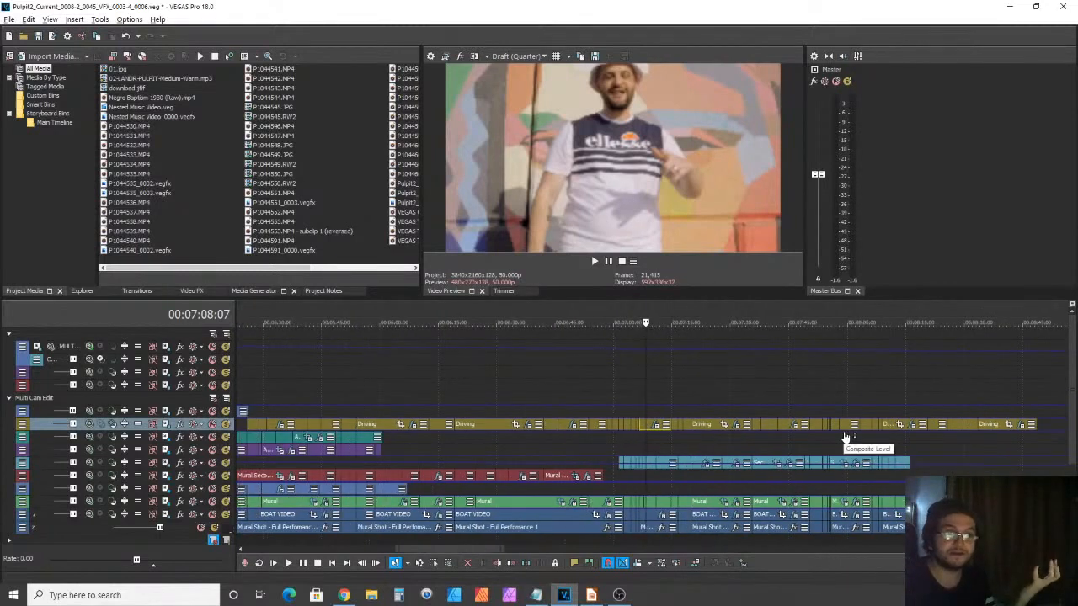
{"action": "scroll", "coordinate": [855, 448], "scroll_direction": "down", "scroll_amount": 4}
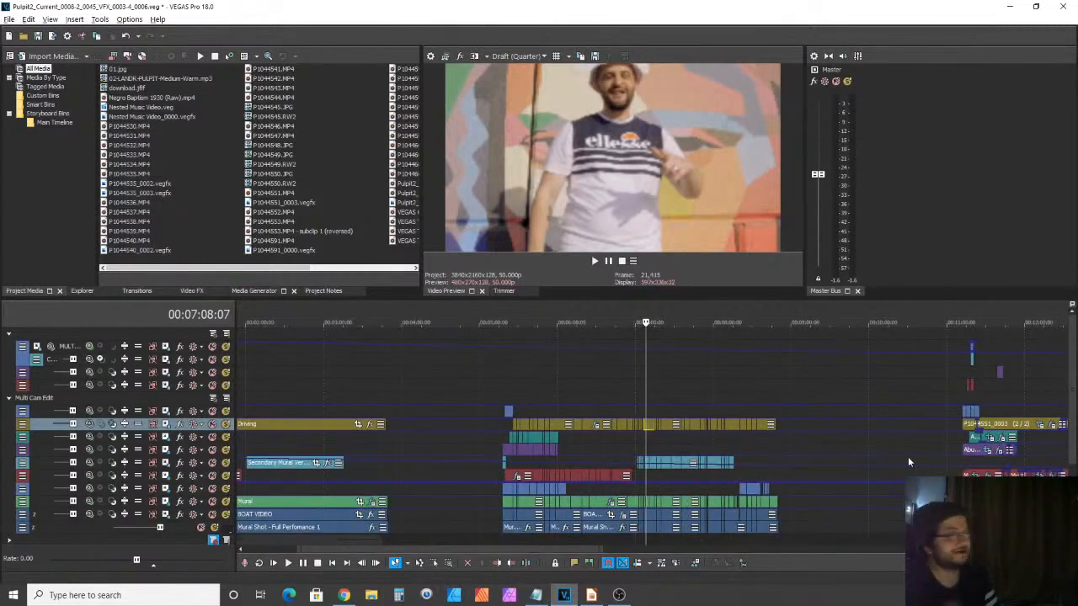
Preview the layered, uncut multicam section at 00:11:16:21 and examine how its clips are stacked
{"action": "left_click", "coordinate": [970, 463]}
{"action": "scroll", "coordinate": [970, 463], "scroll_direction": "up", "scroll_amount": 4}
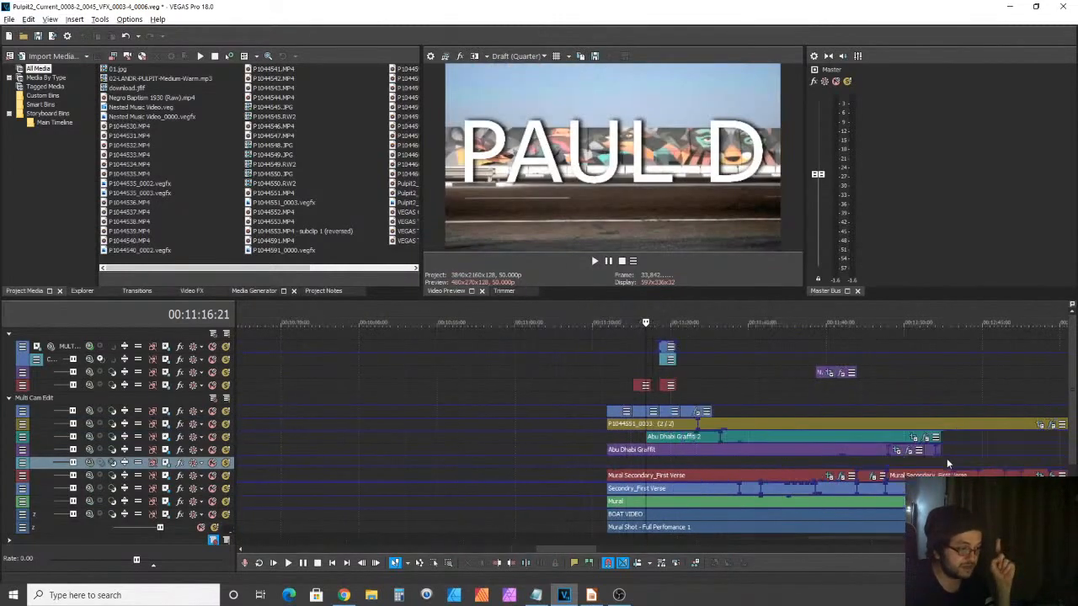
{"action": "scroll", "coordinate": [761, 420], "scroll_direction": "up", "scroll_amount": 3}
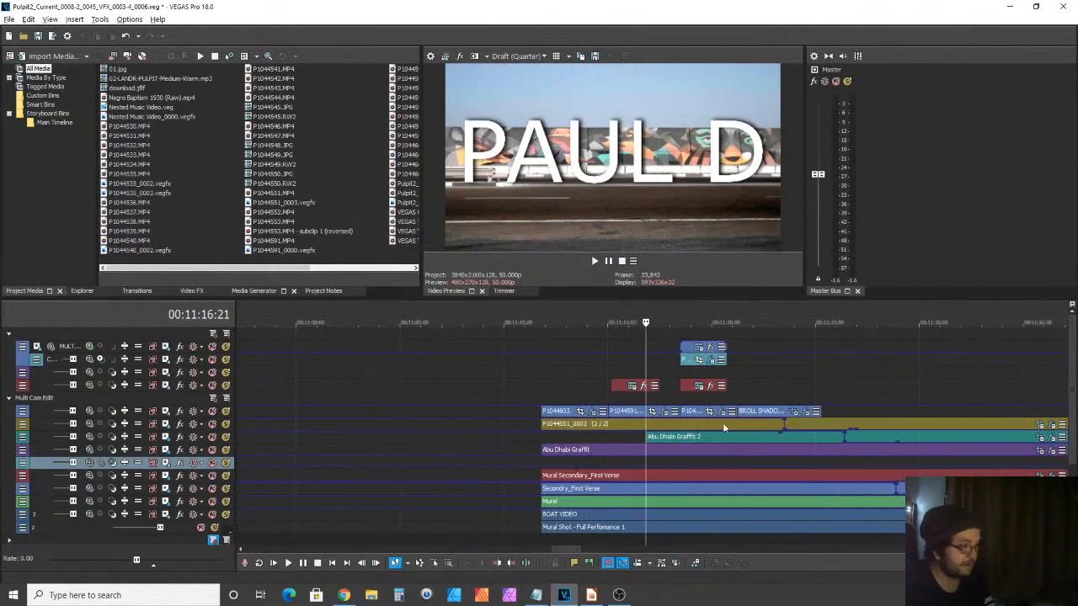
Select the P1044551_0003 clip near 00:11:23:05 and check its track's envelope options, including Composite Level, without changing any
{"action": "left_click", "coordinate": [778, 423]}
{"action": "scroll", "coordinate": [778, 424], "scroll_direction": "down", "scroll_amount": 3}
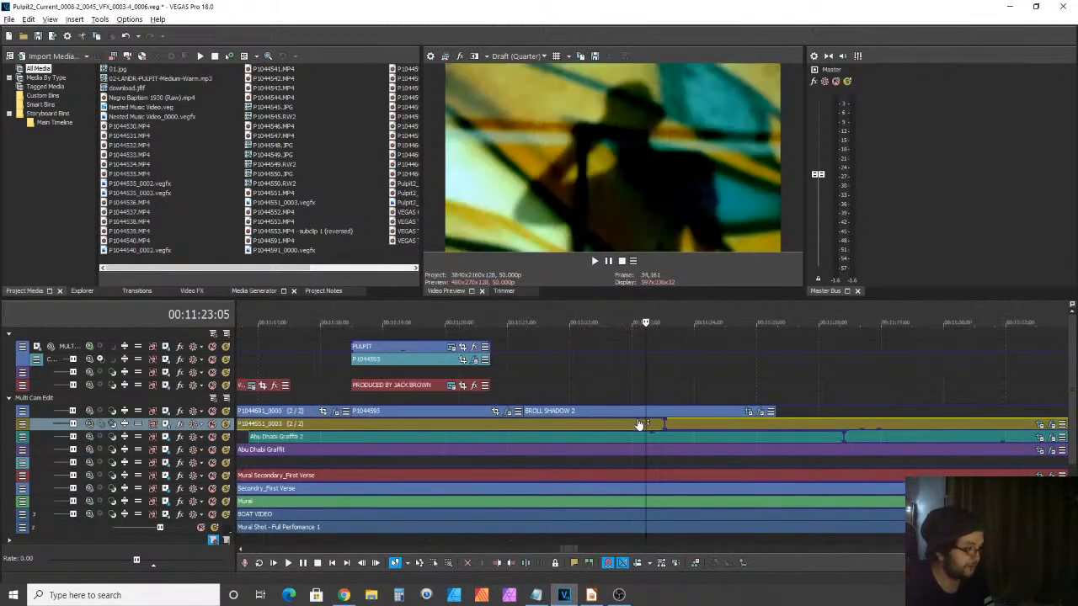
{"action": "right_click", "coordinate": [42, 423]}
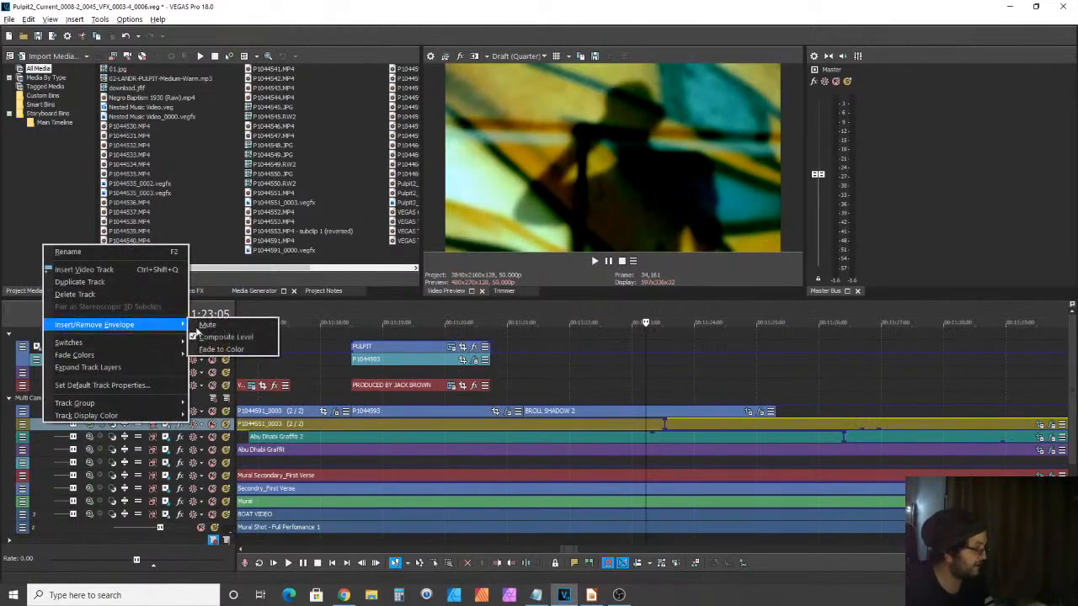
{"action": "mouse_move", "coordinate": [164, 325]}
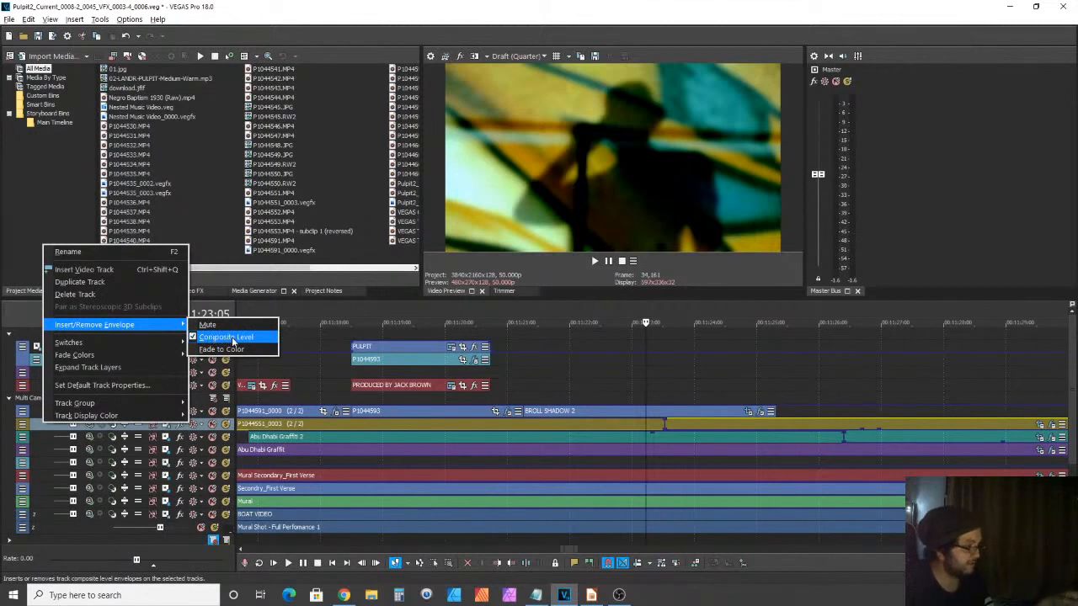
{"action": "left_click", "coordinate": [650, 425]}
Shape the composite level envelope on the P1044551_0003 clip between about 00:11:23:03 and 00:11:23:12, then play that passage
{"action": "scroll", "coordinate": [650, 424], "scroll_direction": "up", "scroll_amount": 4}
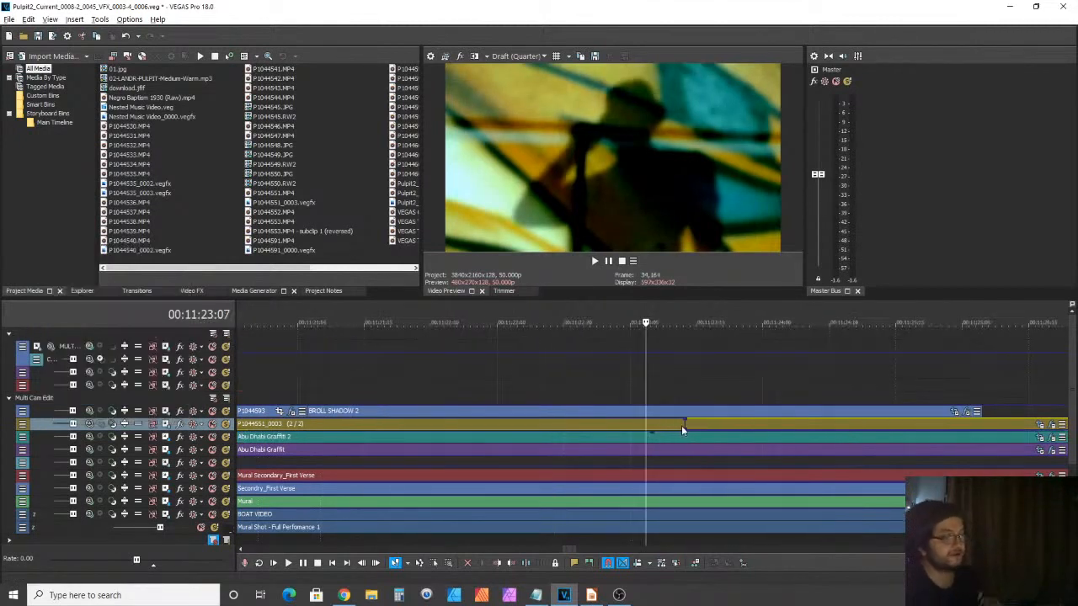
{"action": "left_click", "coordinate": [682, 426]}
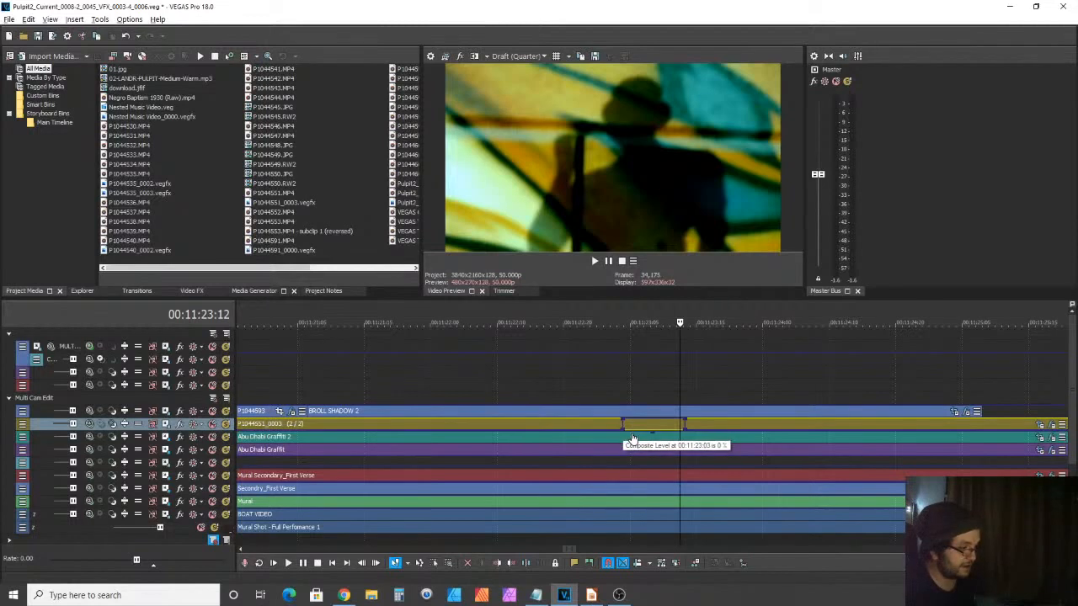
{"action": "left_click", "coordinate": [620, 401]}
{"action": "scroll", "coordinate": [620, 401], "scroll_direction": "up", "scroll_amount": 3}
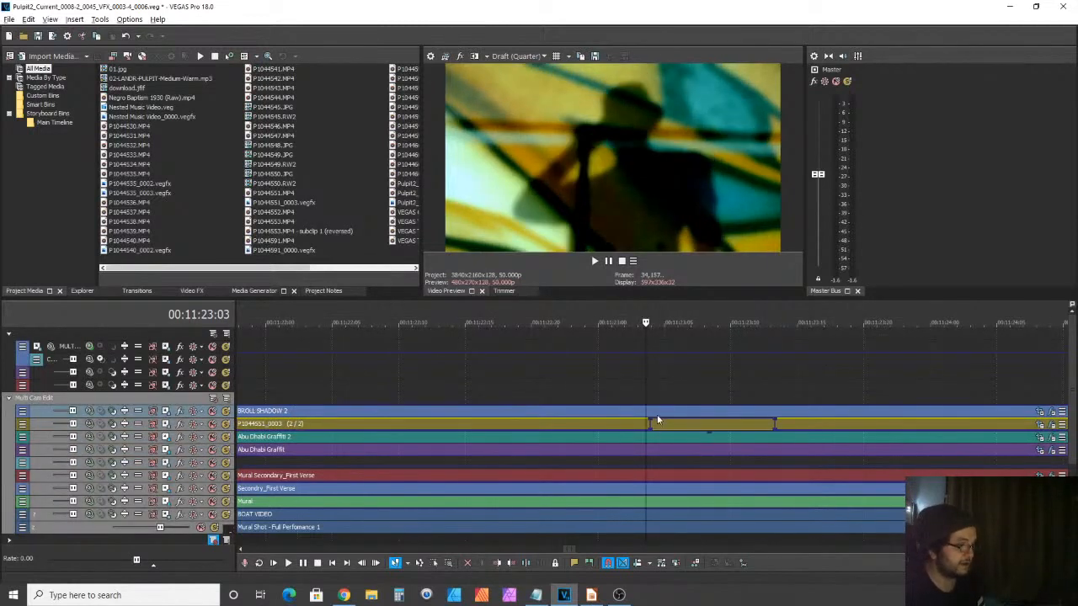
{"action": "key", "text": "space"}
{"action": "key", "text": "space"}
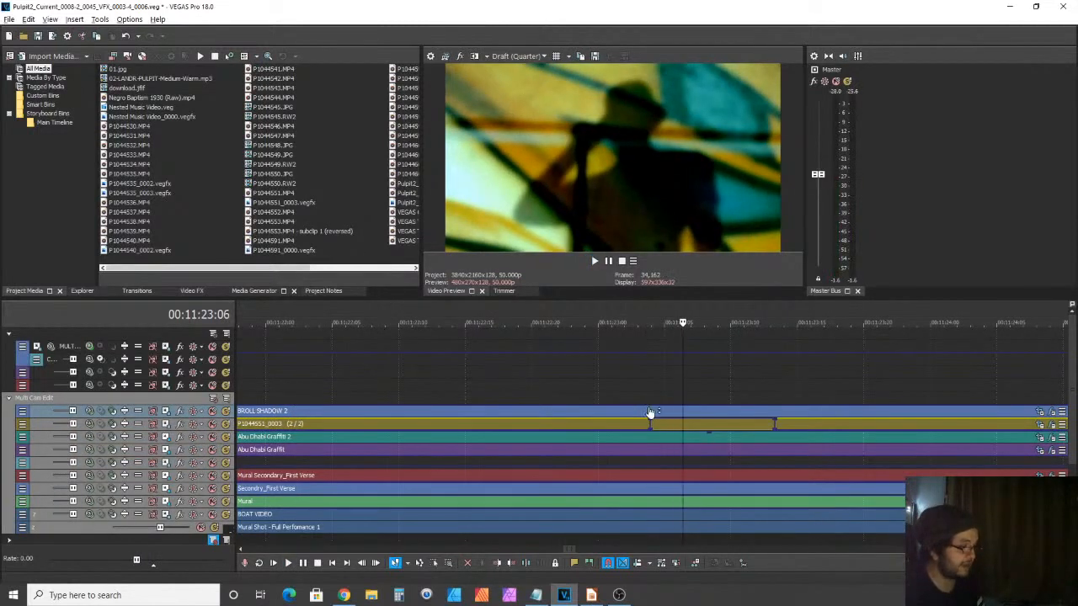
Lower the composite level of the BROLL SHADOW 2 clip from about 00:11:23:03 to reveal the driving shot, and play the transition
{"action": "mouse_move", "coordinate": [649, 412]}
{"action": "left_mouse_down"}
{"action": "mouse_move", "coordinate": [650, 428]}
{"action": "mouse_move", "coordinate": [648, 408]}
{"action": "mouse_move", "coordinate": [636, 431]}
{"action": "left_mouse_up"}
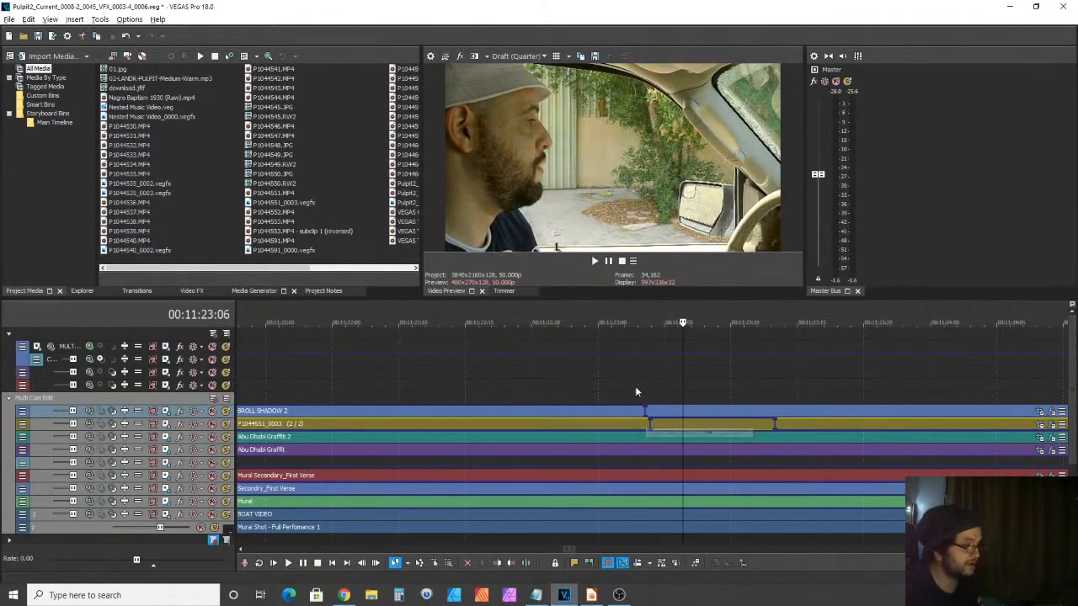
{"action": "left_click", "coordinate": [641, 388]}
{"action": "key", "text": "space"}
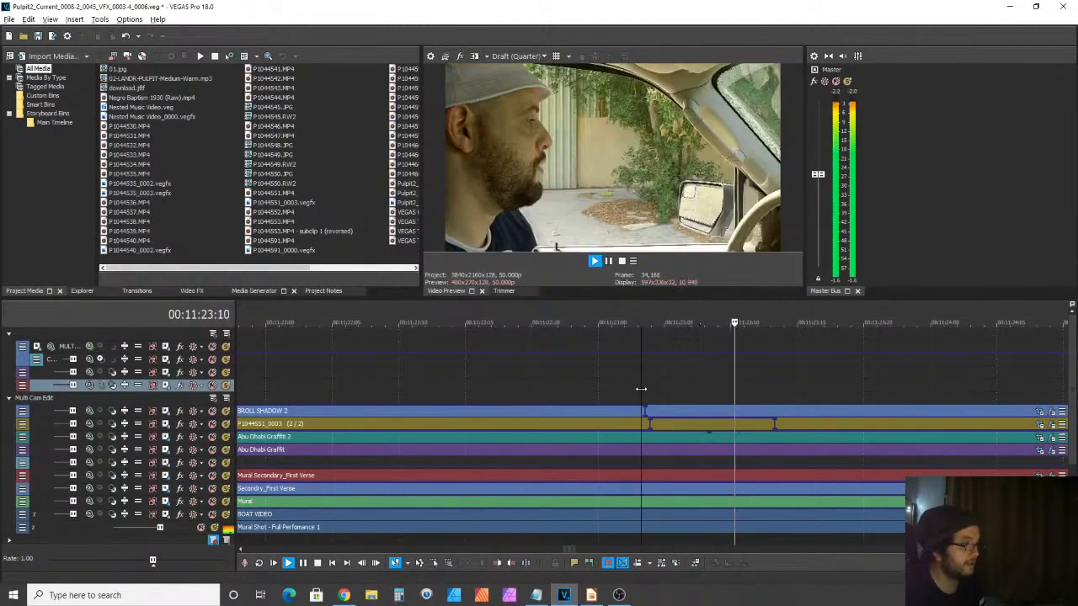
{"action": "key", "text": "space"}
{"action": "scroll", "coordinate": [653, 409], "scroll_direction": "down", "scroll_amount": 6}
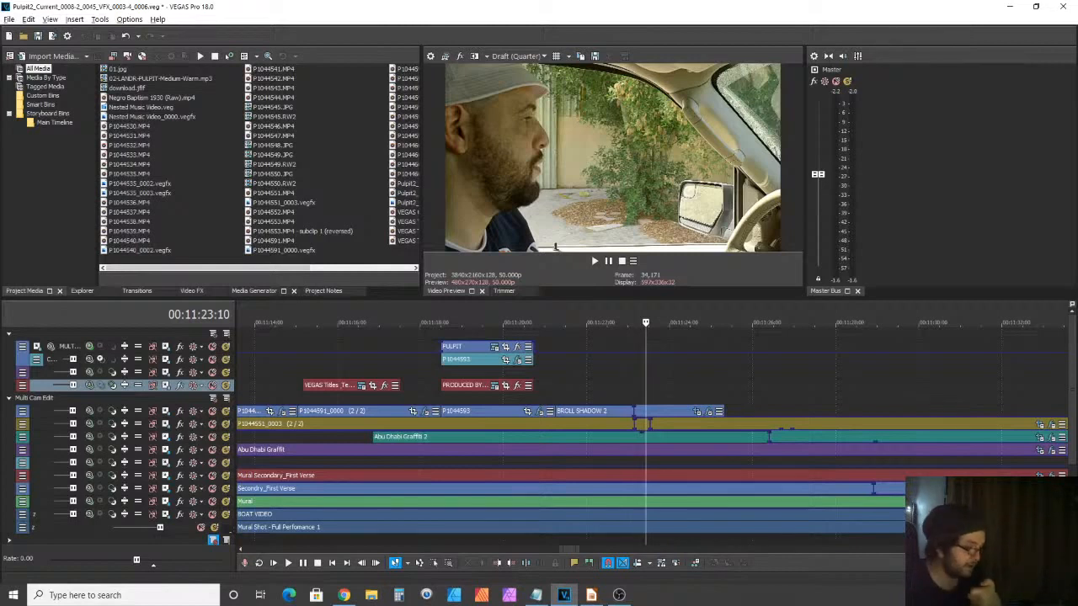
Preview the P1044551_0003 clip at 00:11:22:00 and 00:11:13:05, checking how its footage continues beneath the layers above it
{"action": "scroll", "coordinate": [647, 411], "scroll_direction": "up", "scroll_amount": 2}
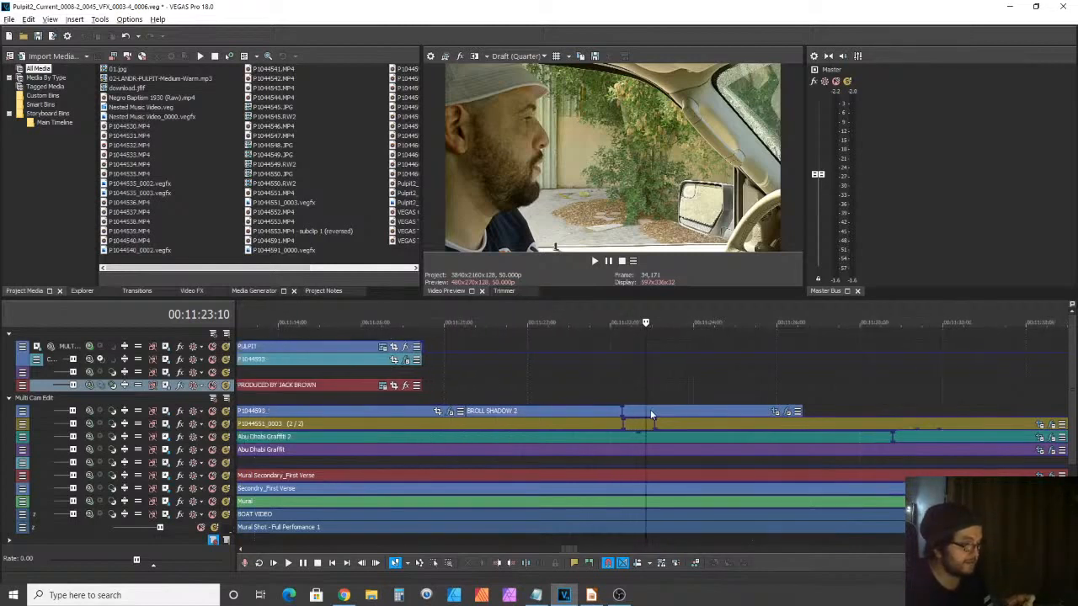
{"action": "scroll", "coordinate": [646, 411], "scroll_direction": "down", "scroll_amount": 1}
{"action": "left_click", "coordinate": [559, 425]}
{"action": "scroll", "coordinate": [559, 426], "scroll_direction": "down", "scroll_amount": 1}
{"action": "scroll", "coordinate": [438, 443], "scroll_direction": "down", "scroll_amount": 2}
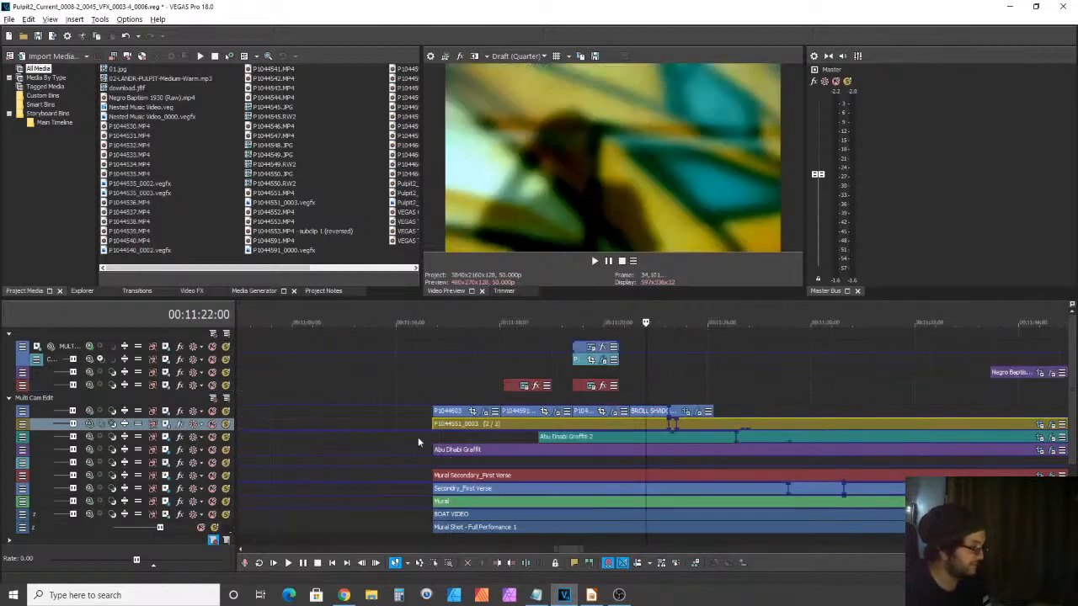
{"action": "left_click", "coordinate": [462, 425]}
{"action": "scroll", "coordinate": [462, 425], "scroll_direction": "up", "scroll_amount": 1}
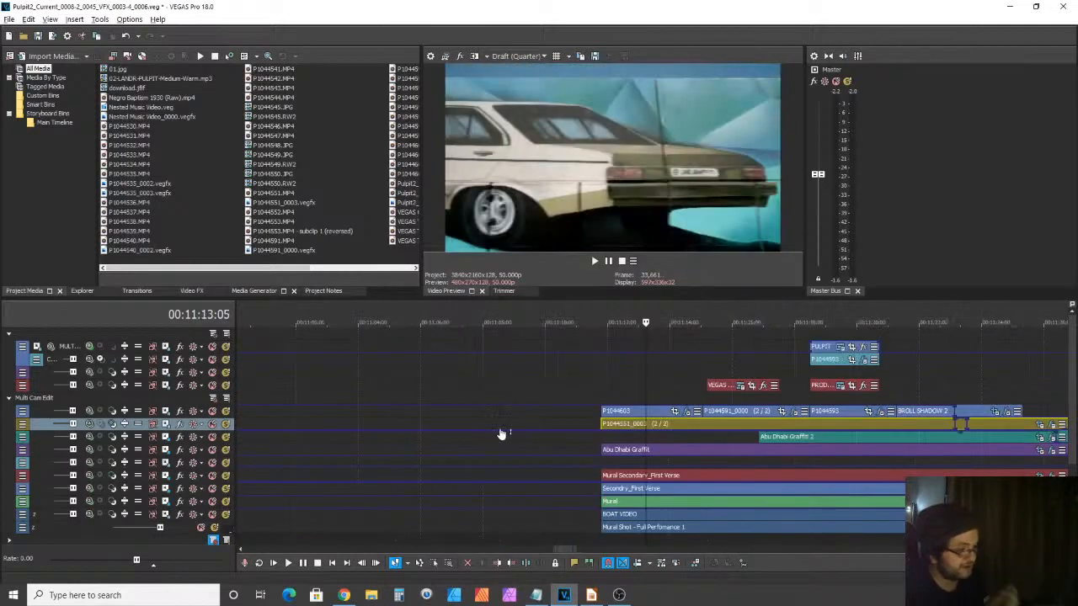
{"action": "left_click", "coordinate": [667, 426]}
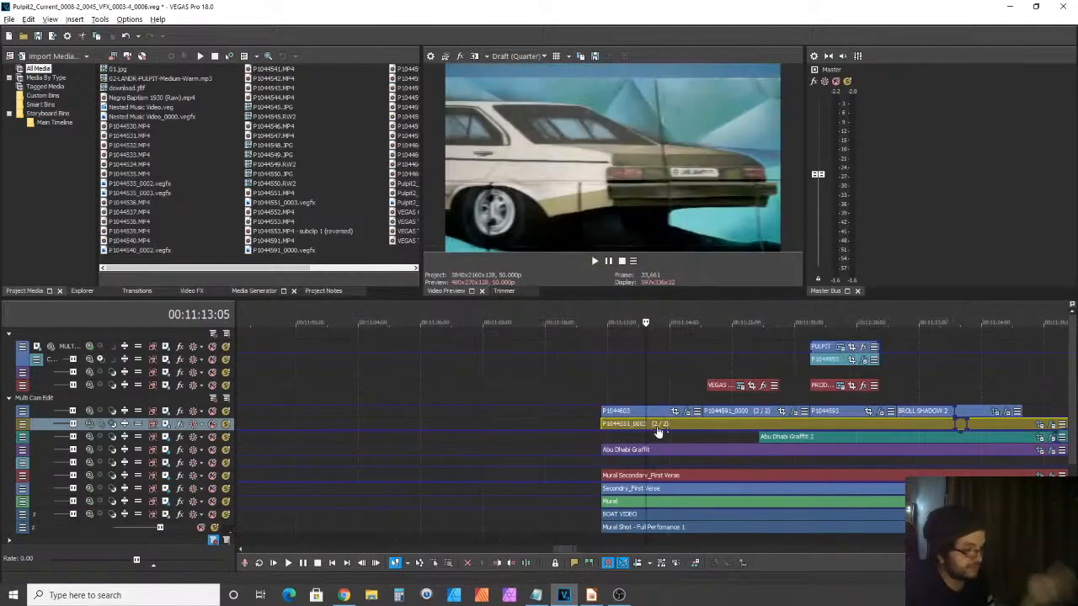
Examine the composite level changes along the full-length P1044551_0003 clip and the tracks beneath it
{"action": "scroll", "coordinate": [668, 430], "scroll_direction": "down", "scroll_amount": 5}
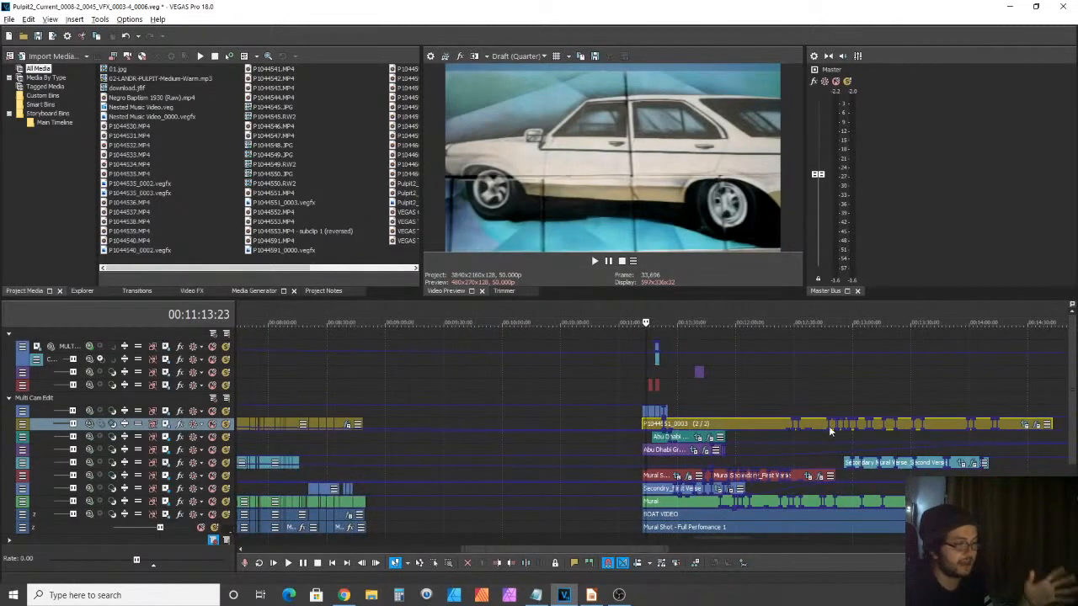
{"action": "scroll", "coordinate": [829, 426], "scroll_direction": "up", "scroll_amount": 3}
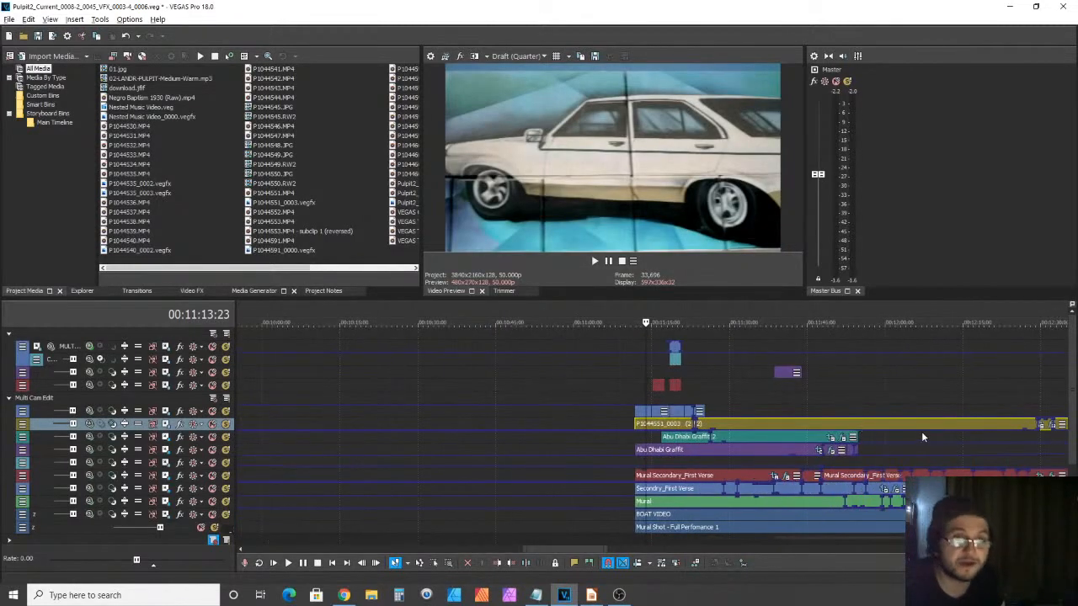
{"action": "scroll", "coordinate": [921, 429], "scroll_direction": "down", "scroll_amount": 1}
{"action": "scroll", "coordinate": [924, 430], "scroll_direction": "up", "scroll_amount": 2}
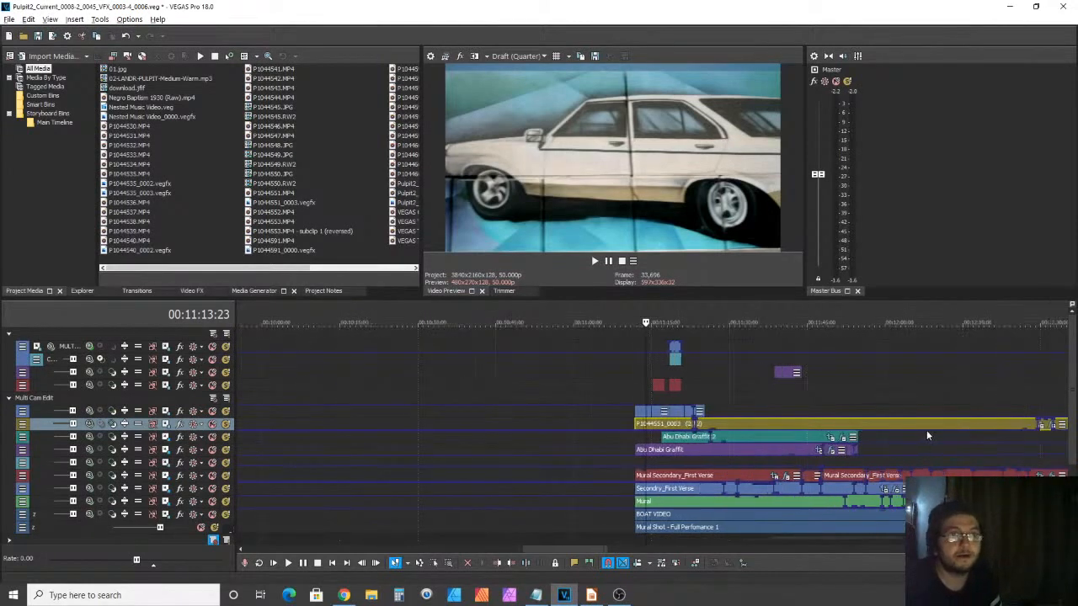
{"action": "scroll", "coordinate": [984, 469], "scroll_direction": "down", "scroll_amount": 2}
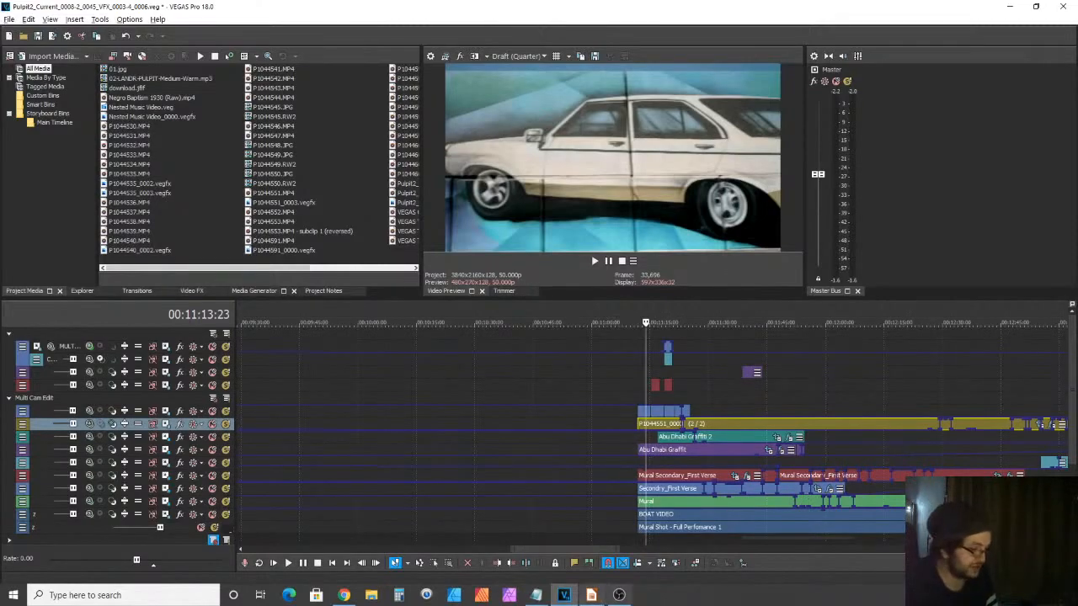
Switch to the LibreOffice Impress slide, highlight "or VEGAS PRO?" in the fourth question, and leave the presentation window
{"action": "left_click", "coordinate": [591, 595]}
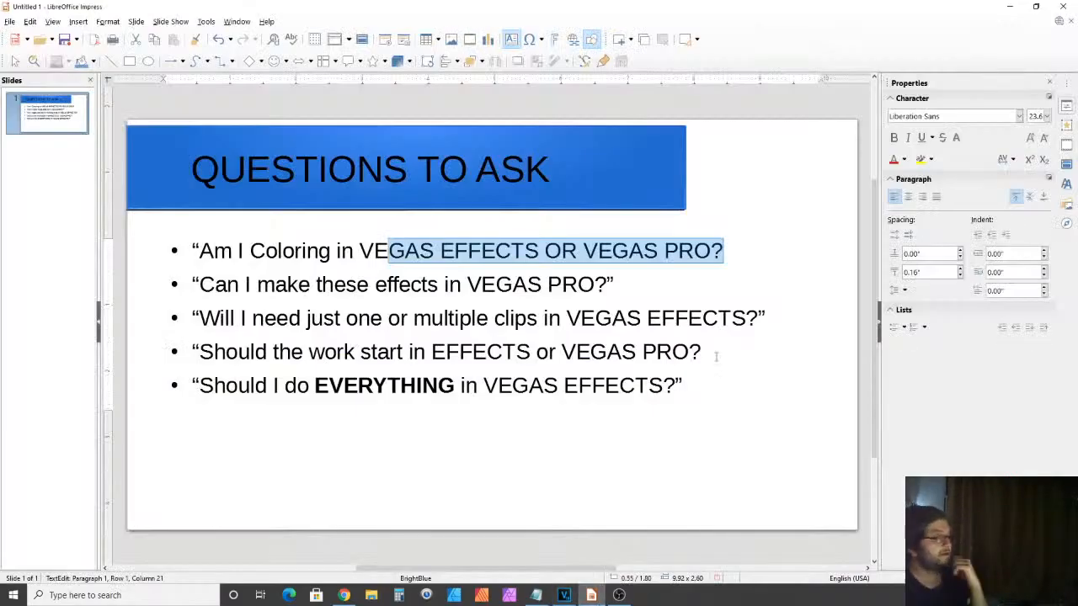
{"action": "left_click_drag", "start_coordinate": [701, 351], "coordinate": [532, 353]}
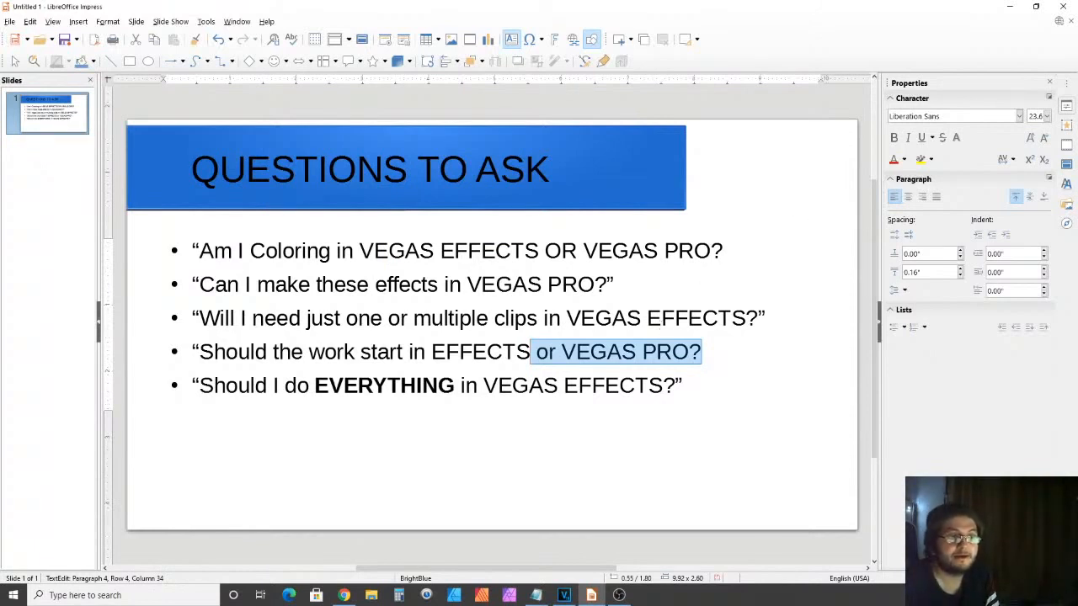
{"action": "key", "text": "alt+Tab"}
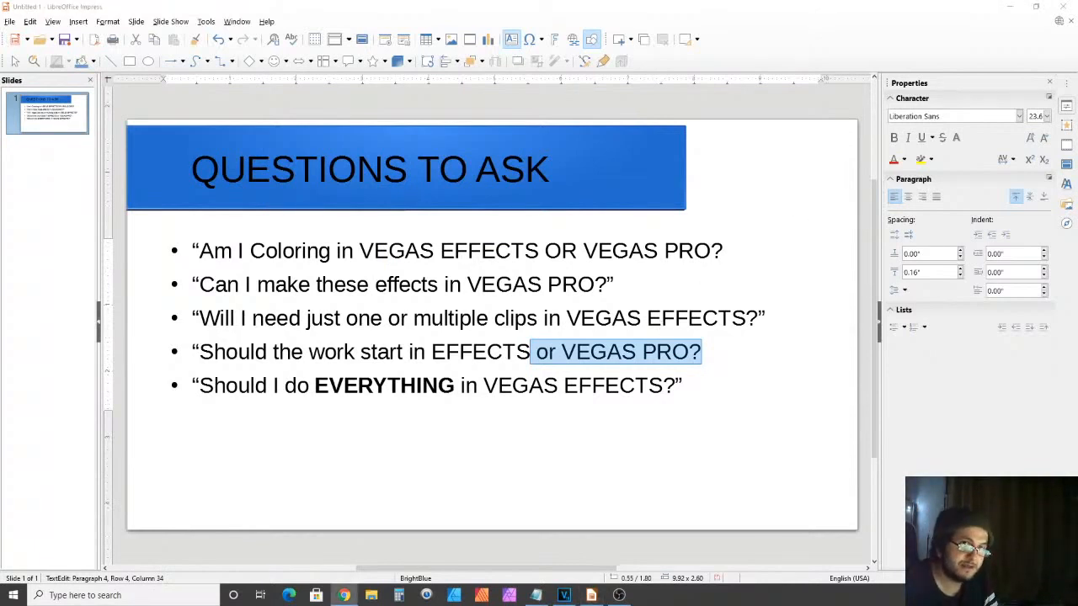